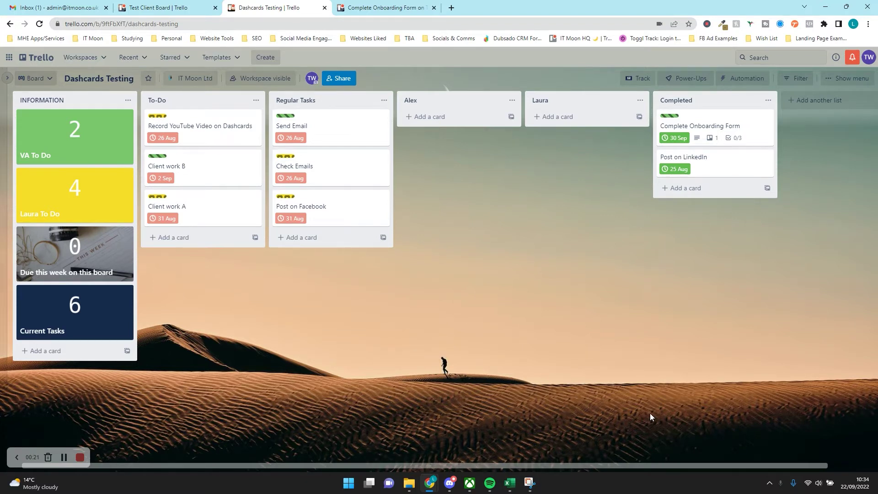
Compare the lists and cards on the Test Client Board with those on the Dashcards Testing board.
left_click(160, 7)
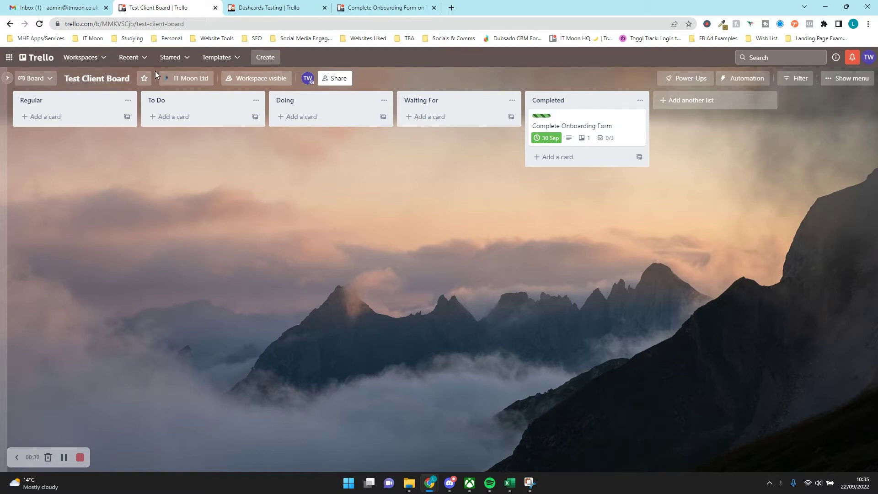
left_click(270, 8)
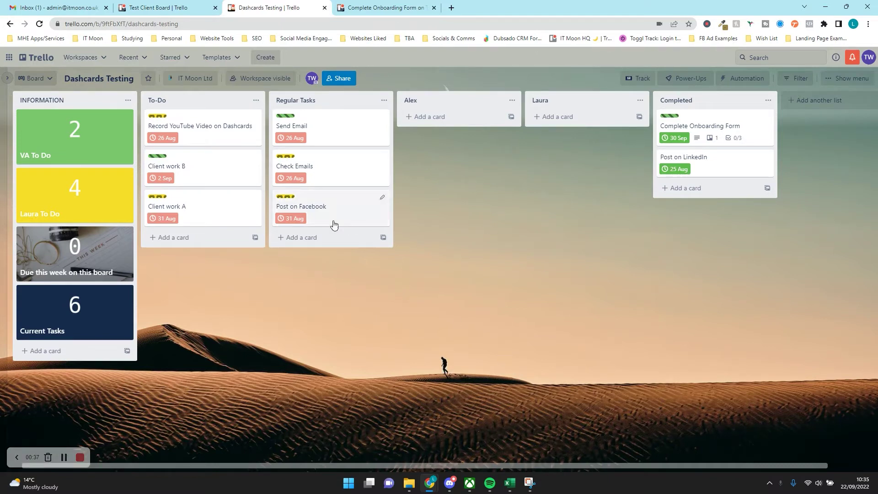
left_click(178, 6)
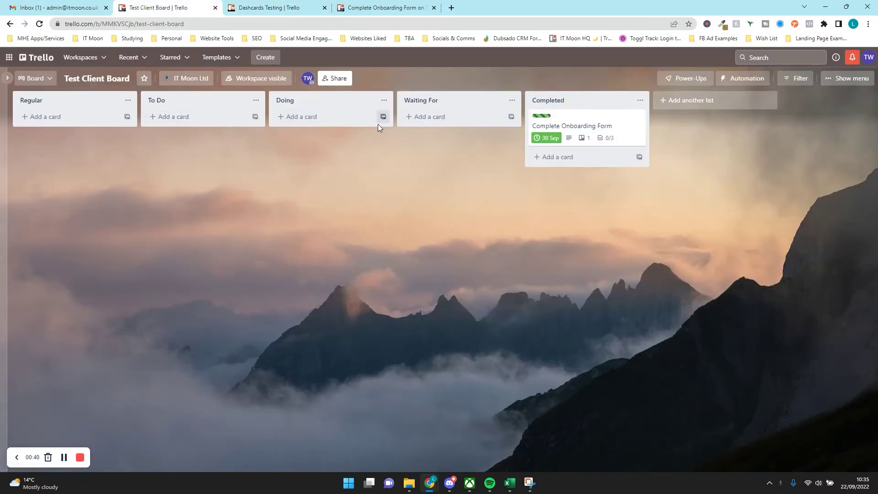
left_click(275, 7)
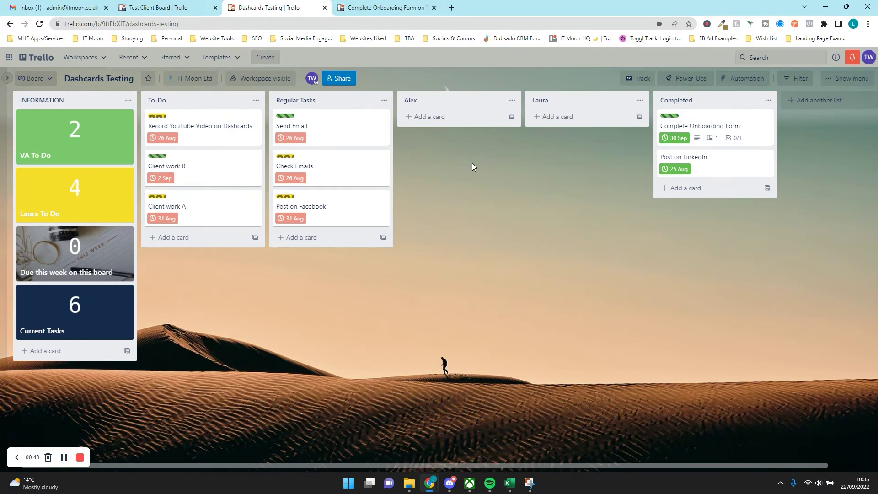
Add a card named "Example" to the To Do list of the Test Client Board.
left_click(178, 8)
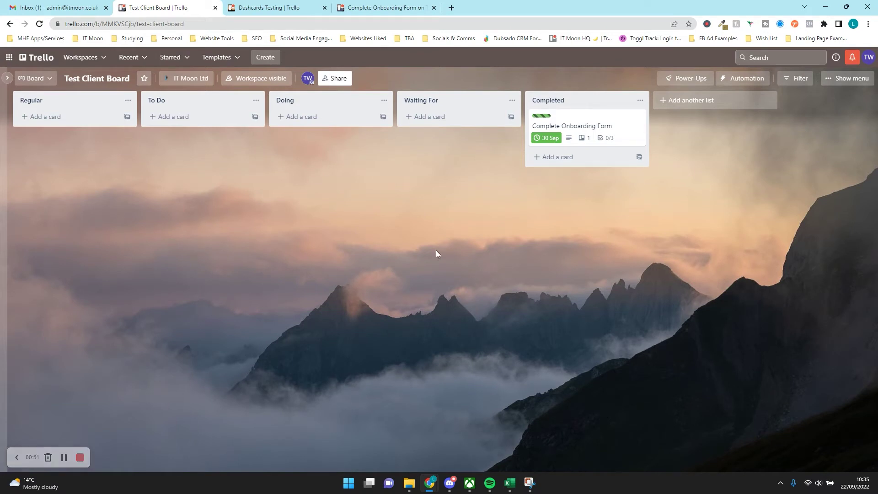
left_click(180, 116)
key("Caps_Lock")
type("E")
key("Caps_Lock")
type("xample")
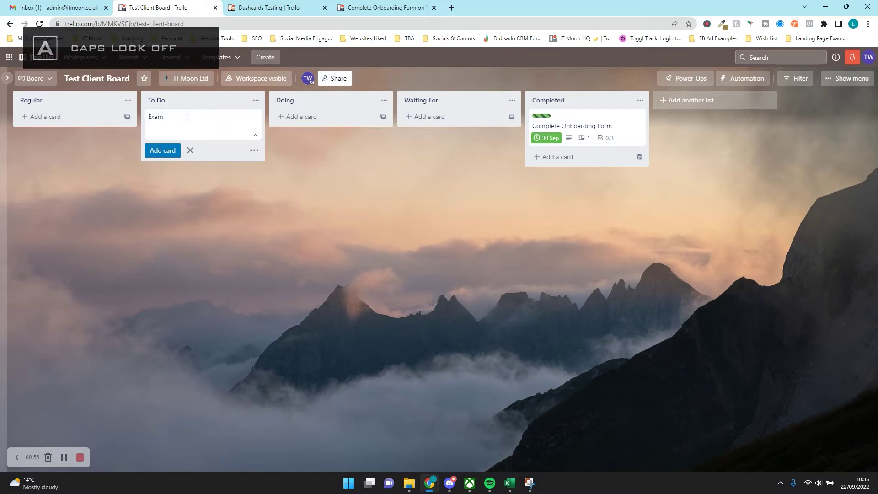
key("Return")
Open the Example card and enter "Trtre" as its description.
left_click(188, 117)
left_click(356, 167)
key("Caps_Lock")
type("T")
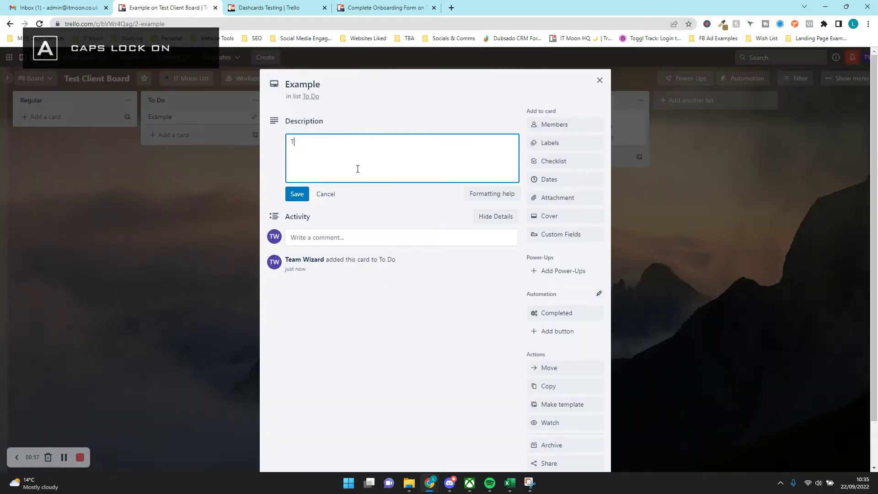
key("Caps_Lock")
type("rtre")
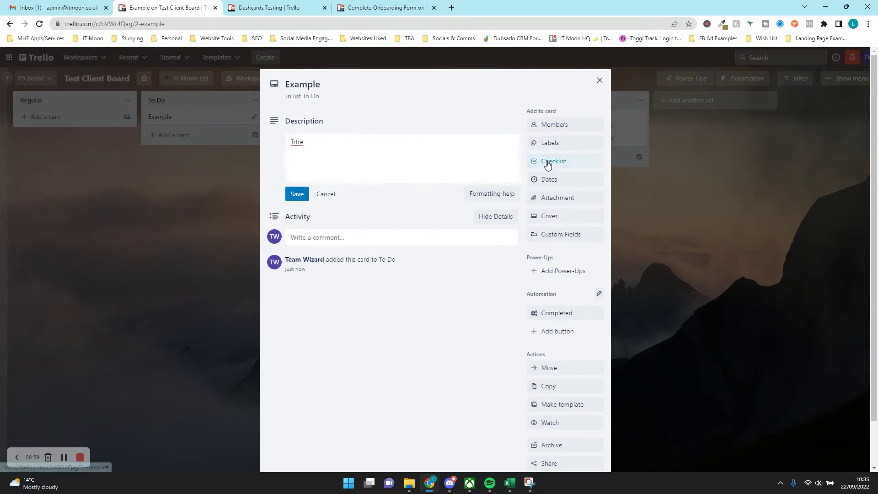
Add a checklist titled "erer" to the Example card with the items "eretrt" and "werew".
left_click(552, 161)
type("erer")
left_click(562, 256)
type("eretrt")
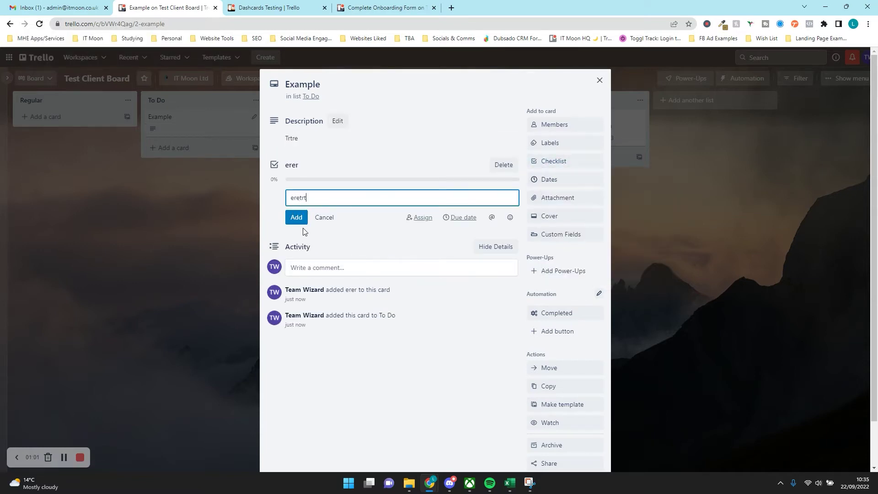
left_click(298, 218)
type("werew")
left_click(297, 233)
Set the Example card's due date to 4 October at 10:35 and close the card.
left_click(541, 182)
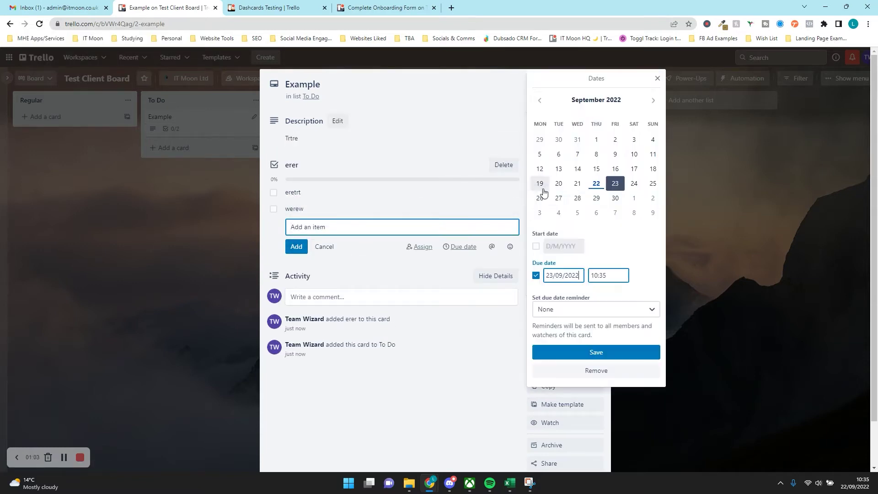
left_click(558, 212)
left_click(599, 353)
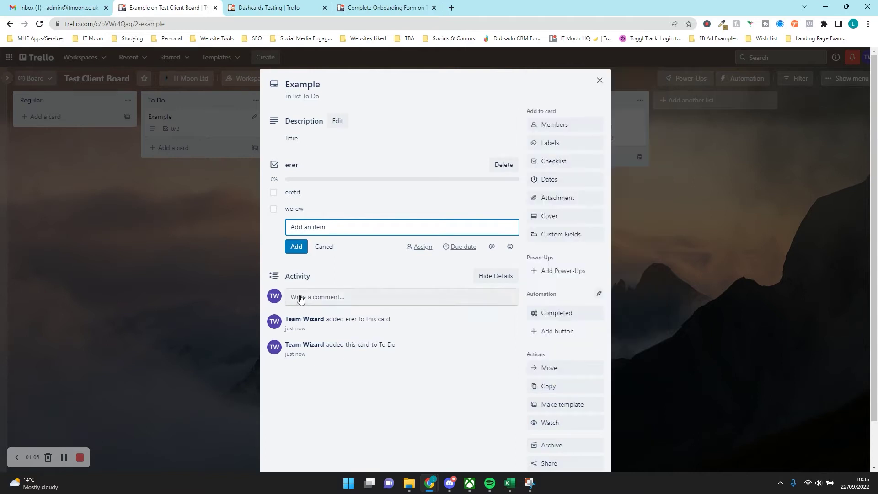
left_click(215, 269)
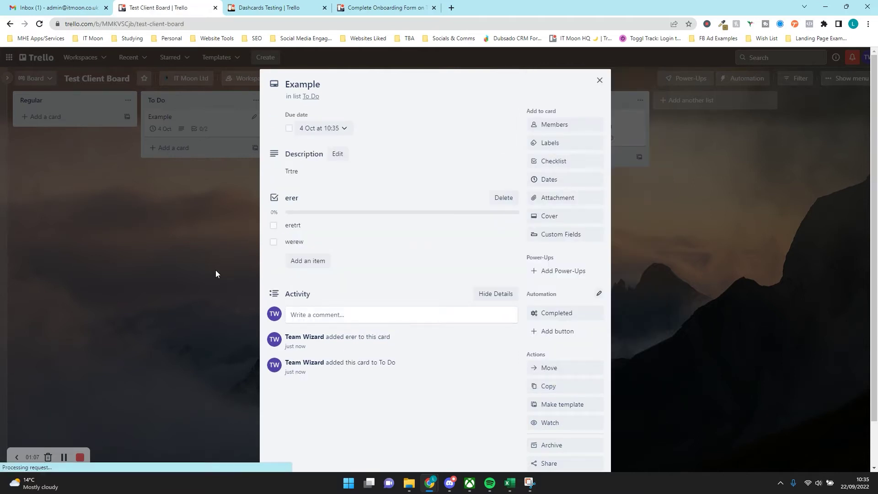
left_click(215, 274)
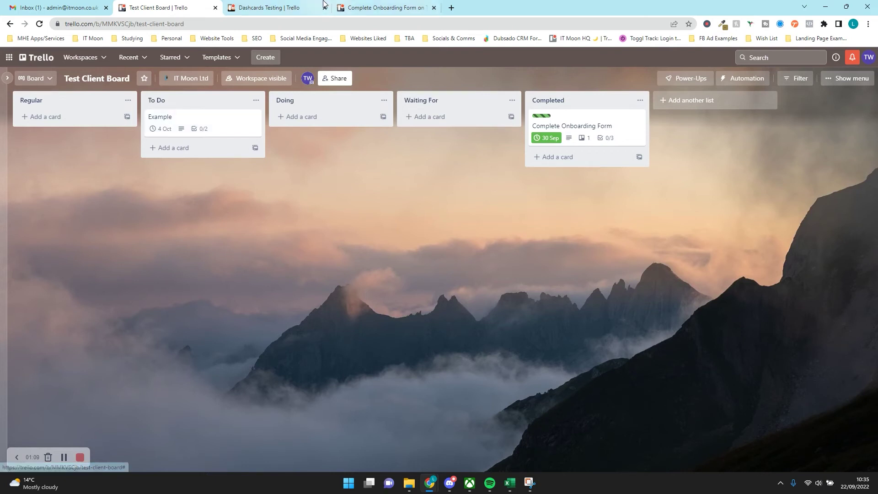
Check the Dashcards Testing board, then apply the green label to the Example card on the Test Client Board.
left_click(293, 8)
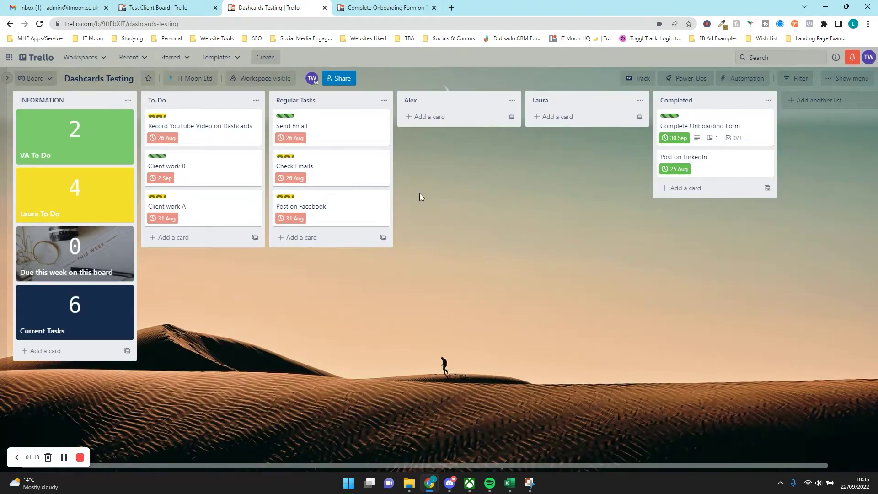
left_click(168, 5)
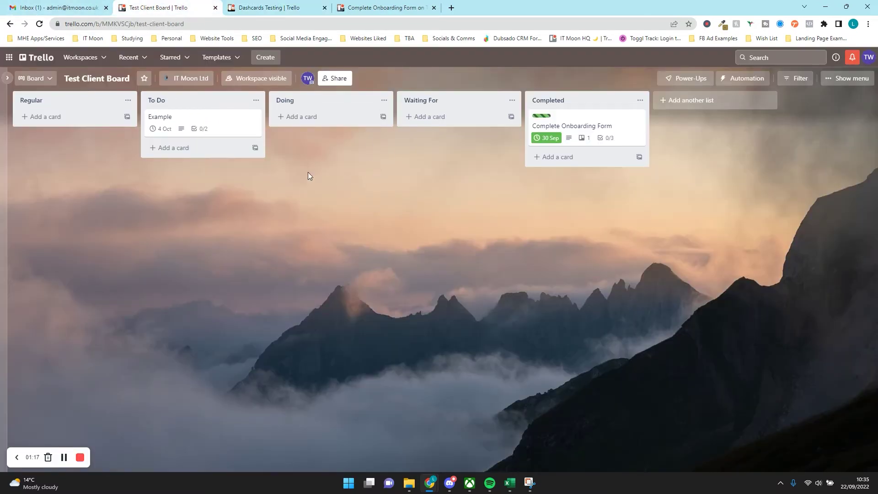
left_click(231, 133)
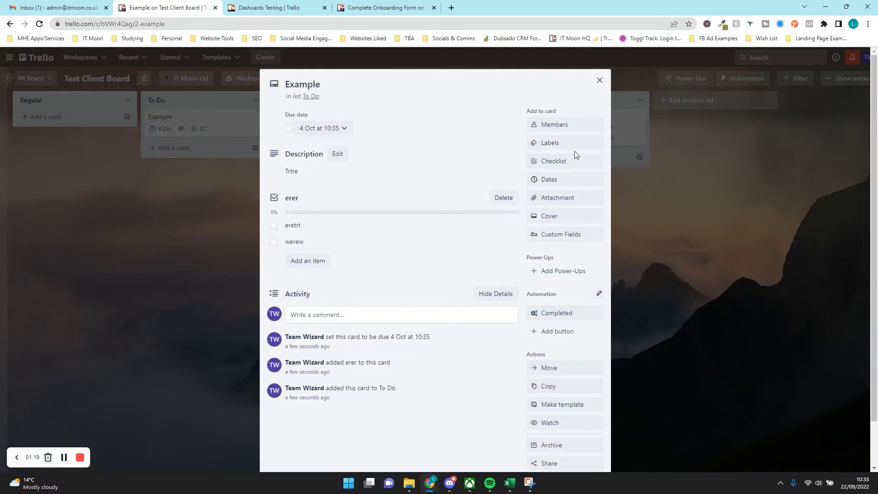
left_click(575, 146)
left_click(580, 219)
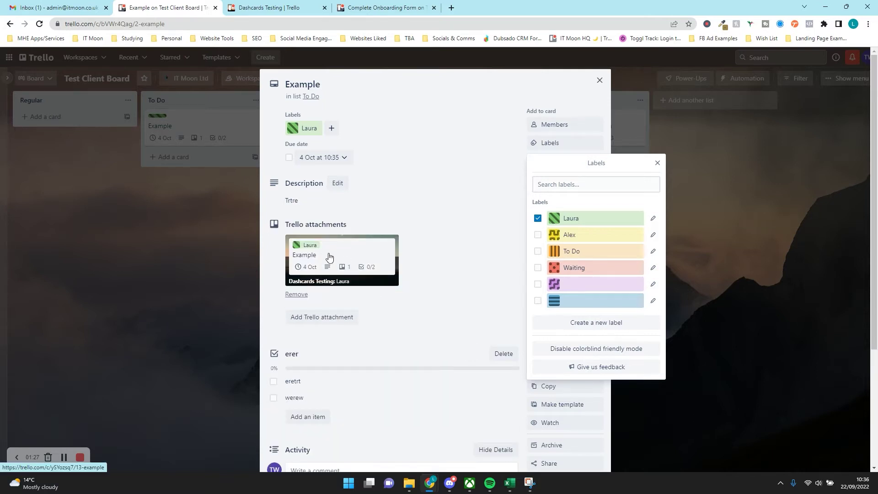
Open the linked Example card on the Dashcards Testing board and run the Completed automation on it.
left_click(328, 257)
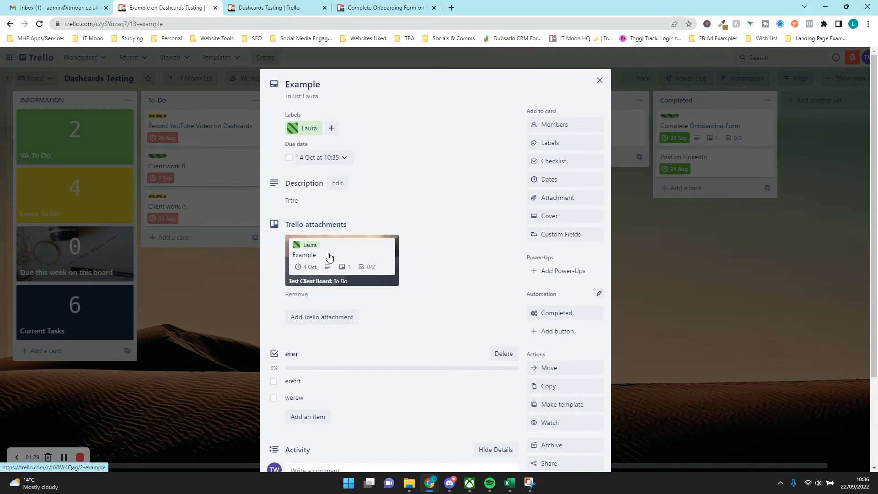
left_click(218, 352)
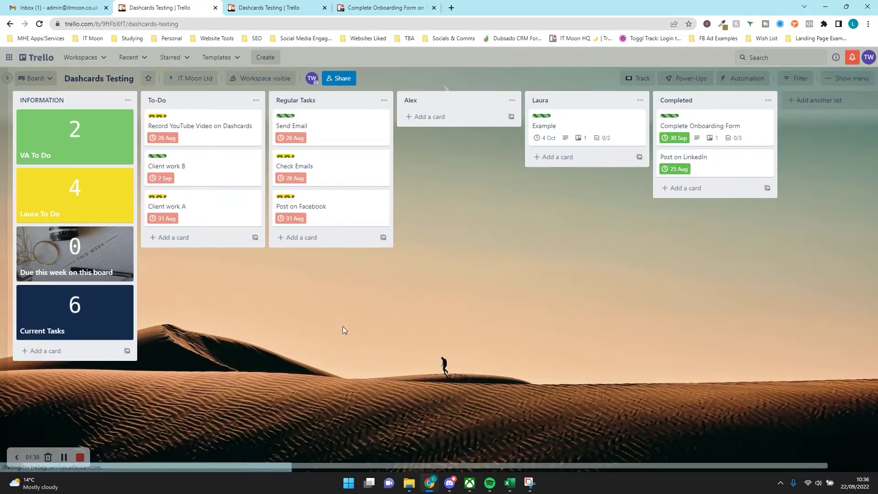
left_click(579, 133)
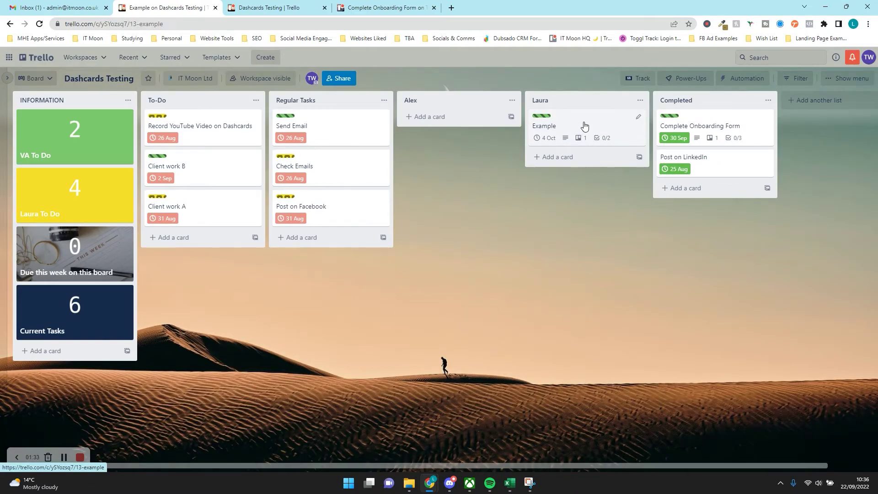
left_click(558, 320)
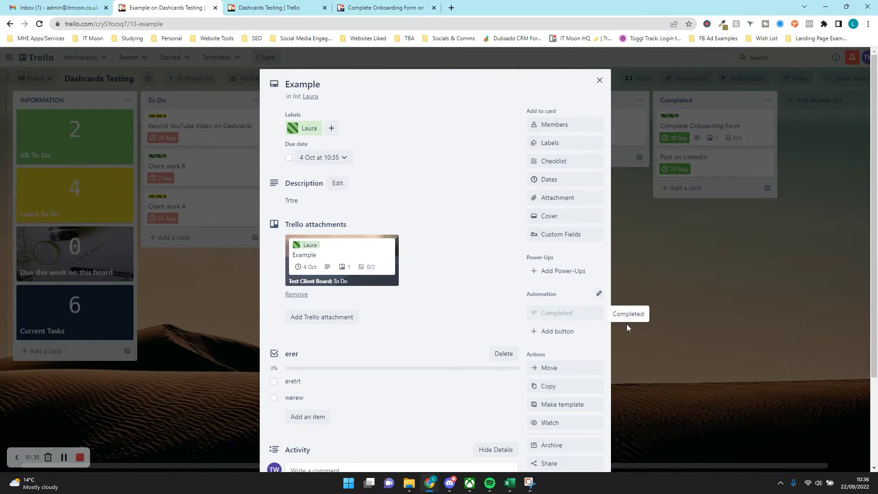
left_click(716, 278)
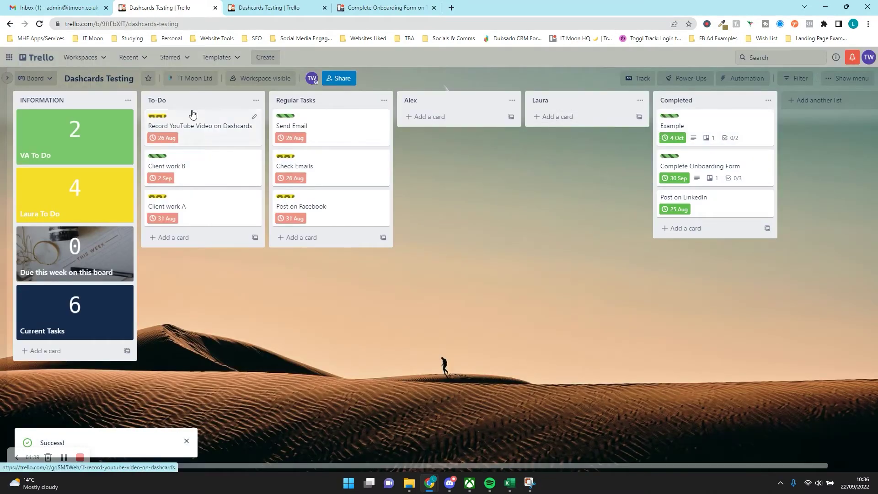
Go back to the Test Client Board from the recent boards to check its cards.
left_click(814, 52)
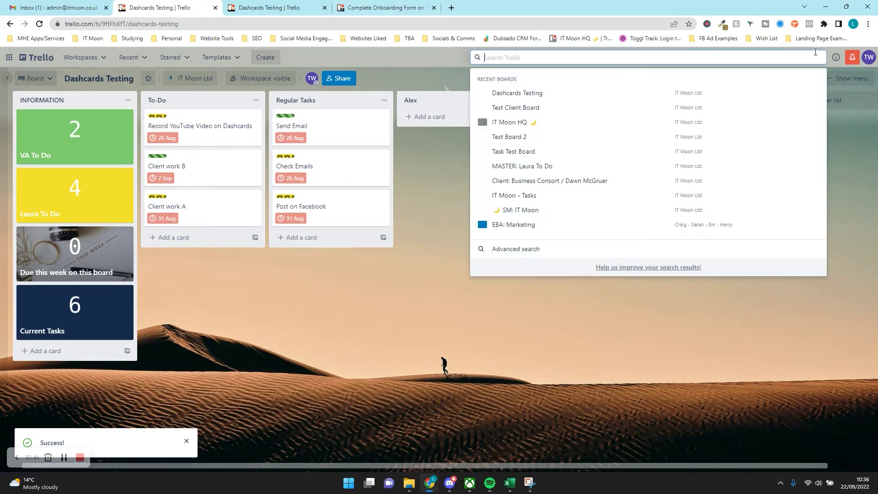
left_click(522, 106)
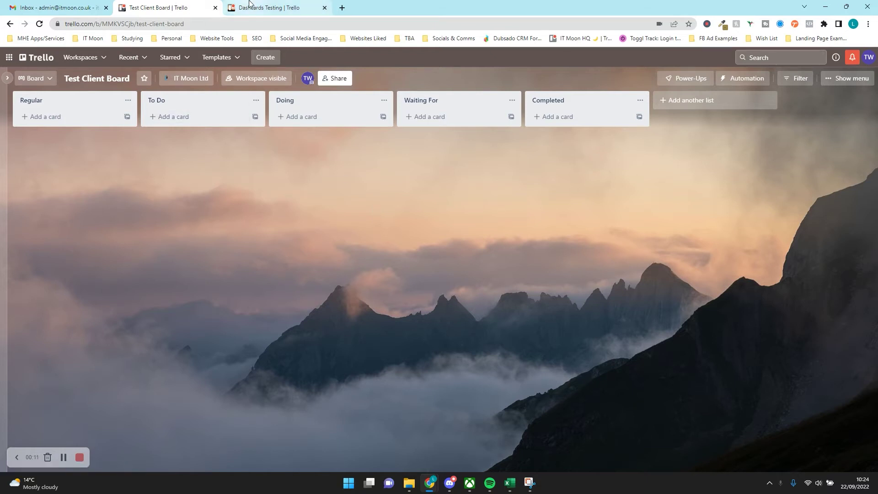
Examine the Dashcards Testing board's lists alongside the matching lists of the Test Client Board.
left_click(268, 8)
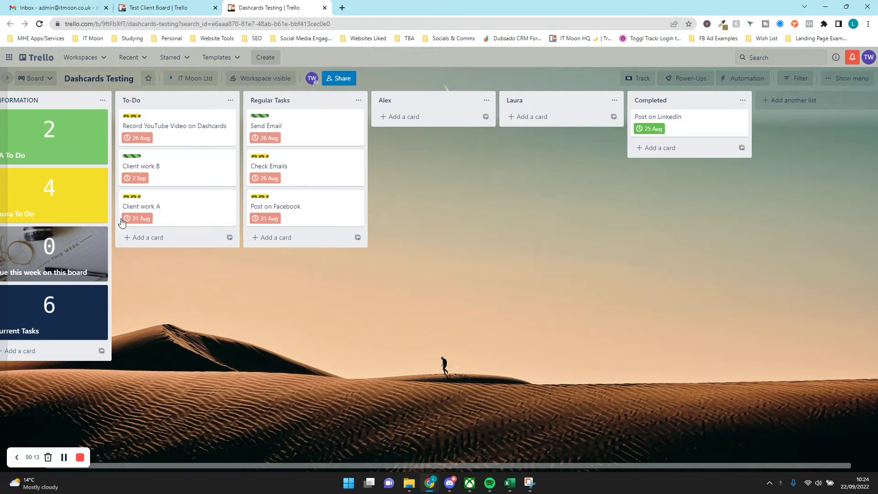
left_click_drag(569, 465, 512, 465)
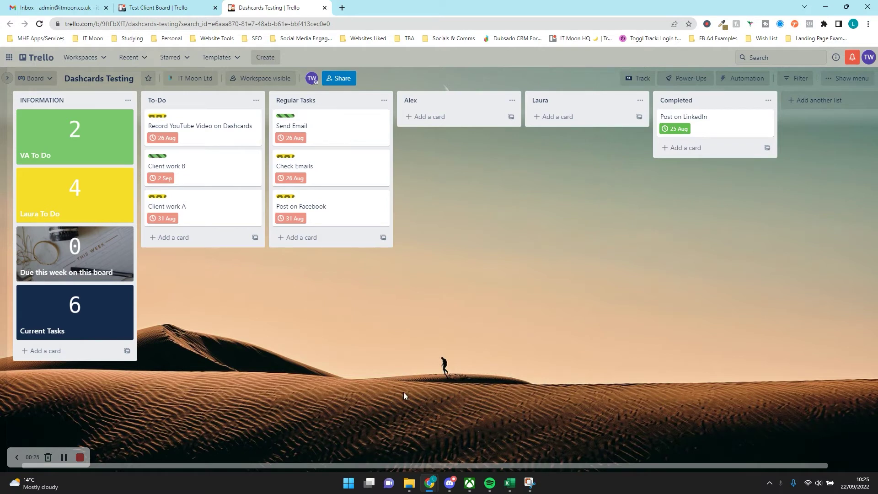
left_click(173, 7)
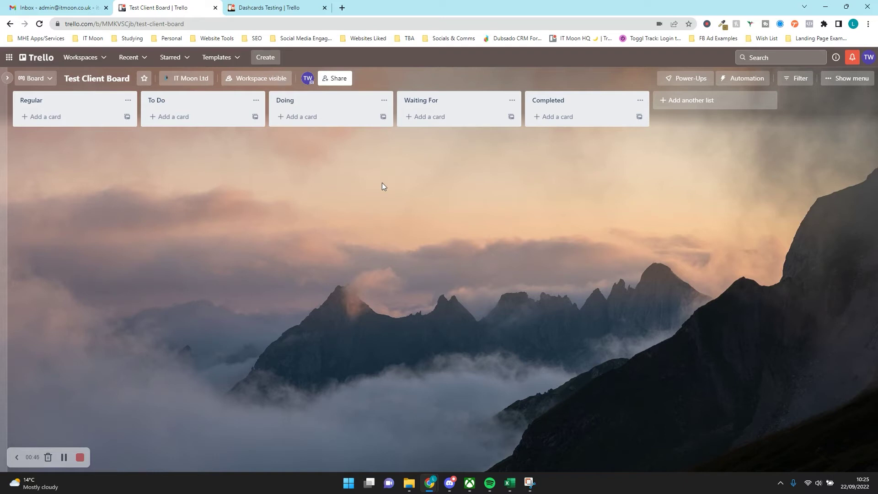
left_click(284, 8)
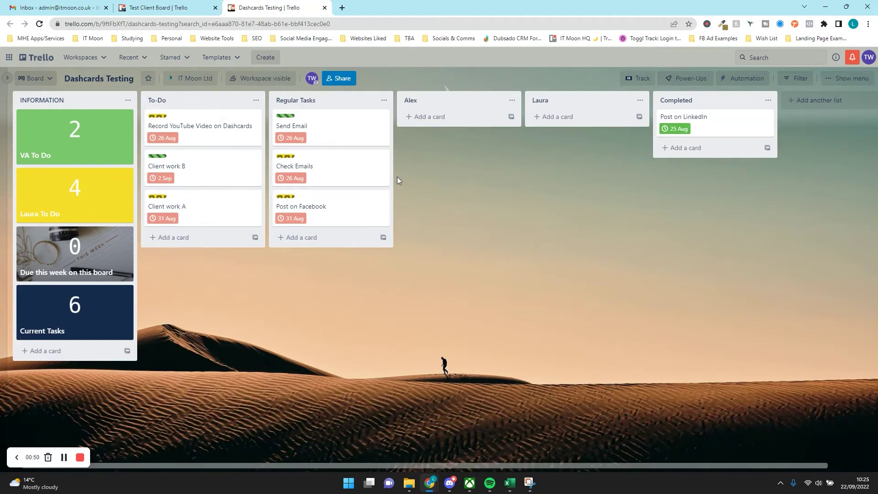
left_click(130, 8)
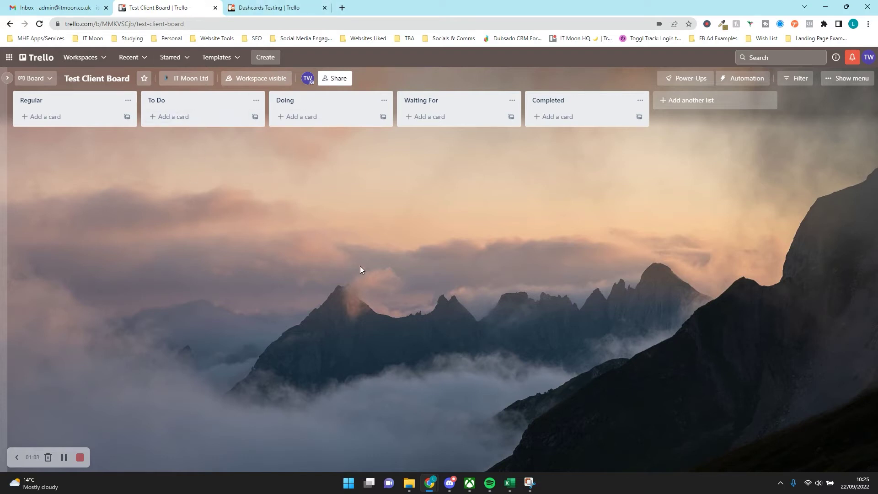
left_click(315, 8)
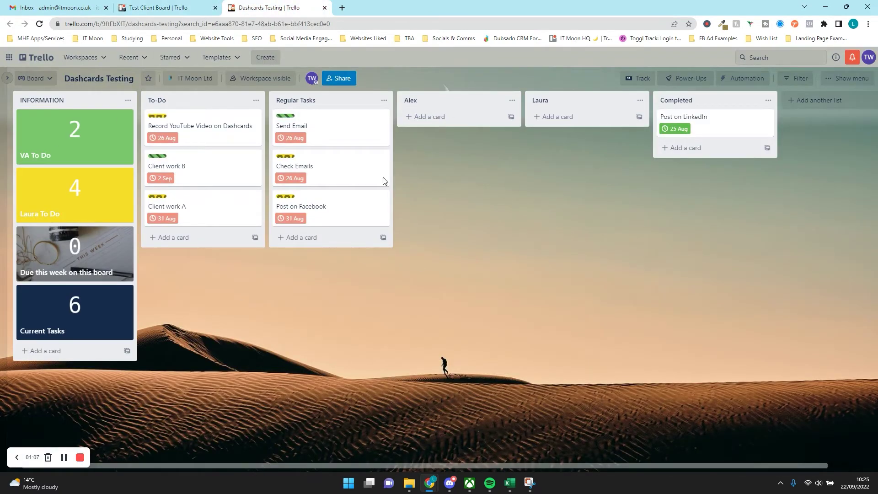
Review the label set of the Test Client Board against the labels used on the Dashcards Testing board.
key("ctrl+shift+Tab")
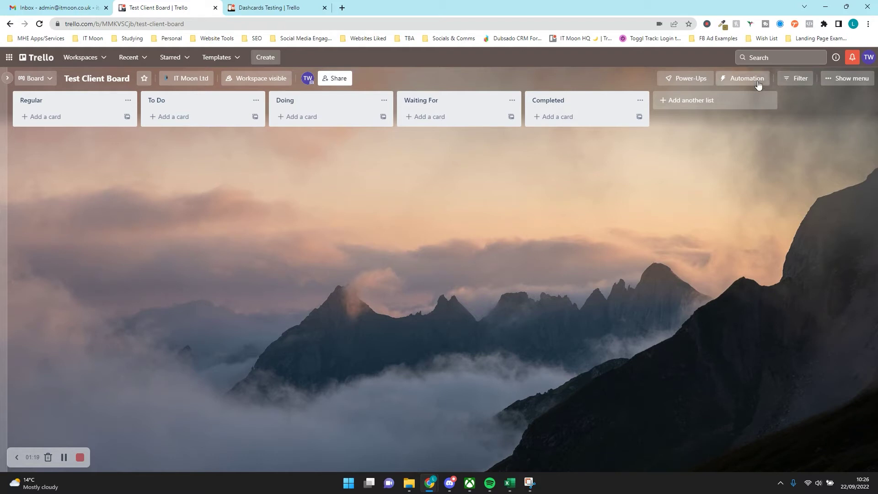
left_click(828, 82)
left_click(774, 172)
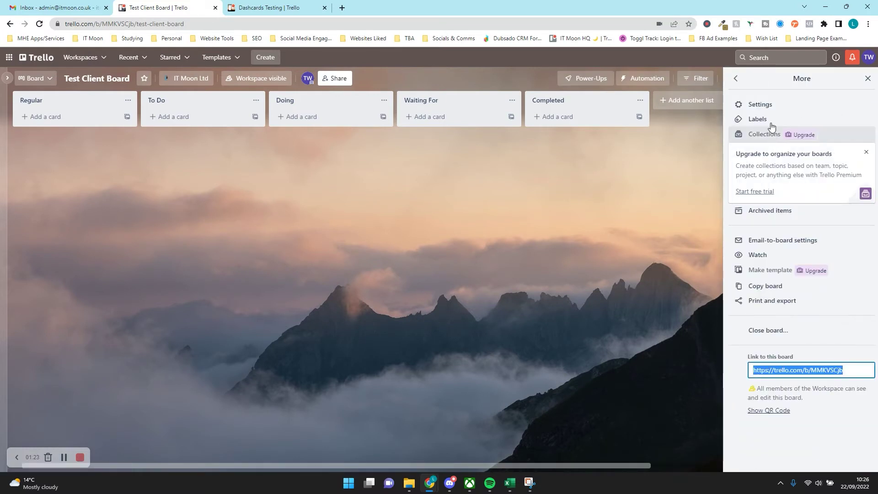
left_click(765, 117)
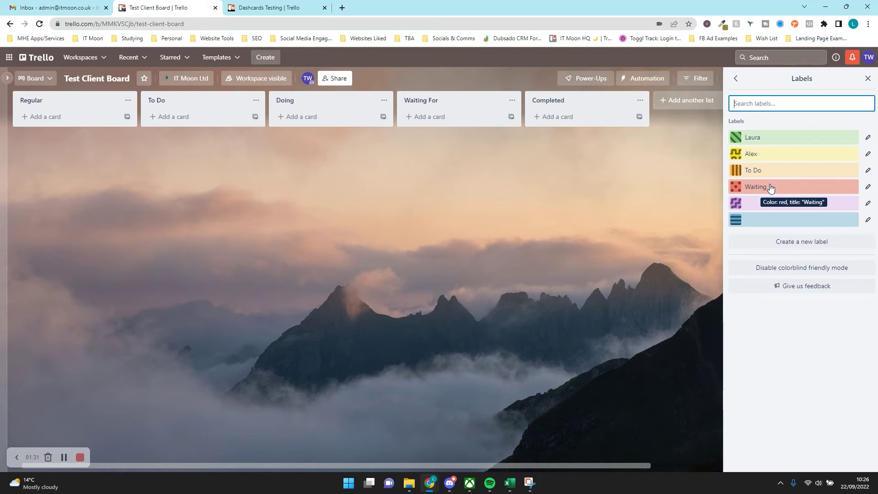
left_click(284, 8)
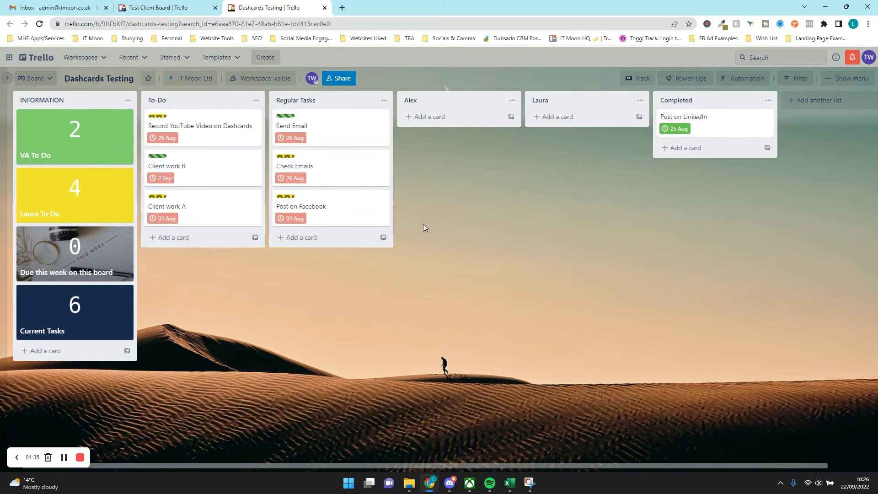
left_click(158, 8)
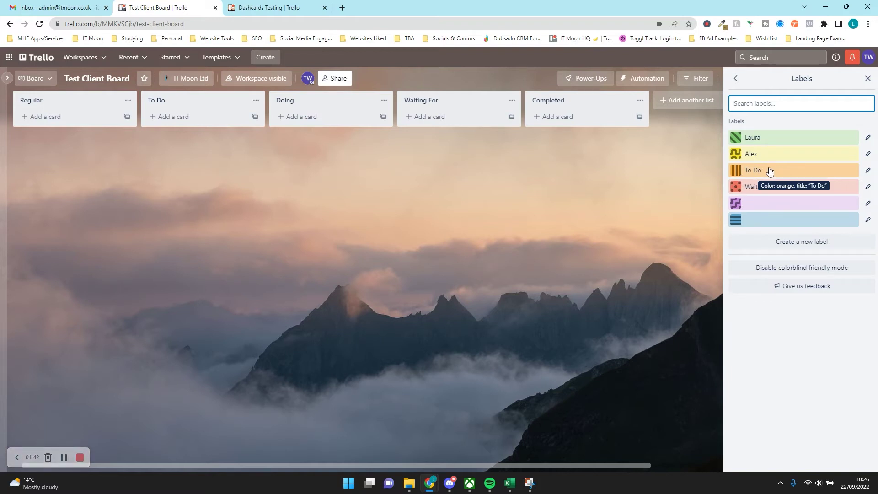
Check the Dashcards Testing board once more against the Test Client Board's labels, and close the label list.
key("ctrl+Tab")
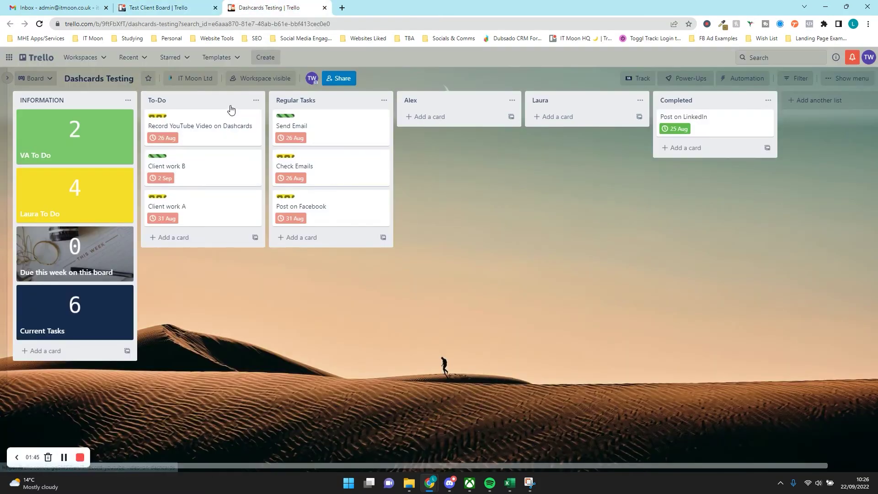
key("ctrl+shift+Tab")
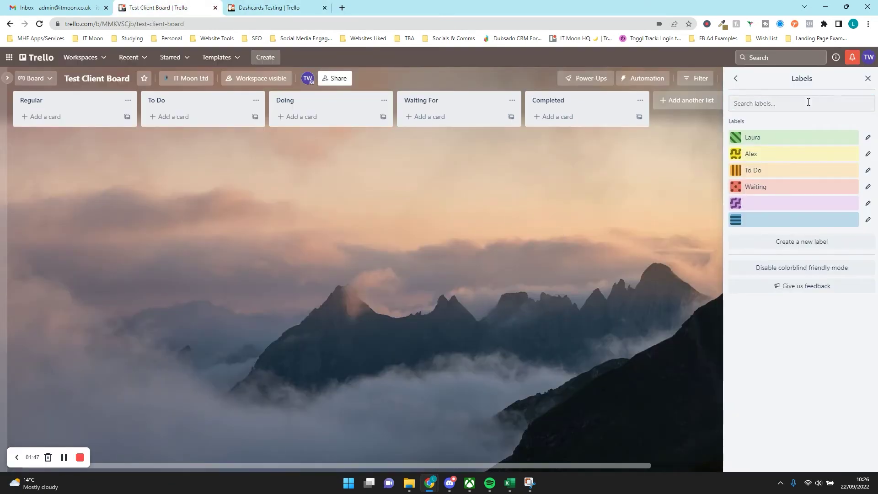
left_click(867, 78)
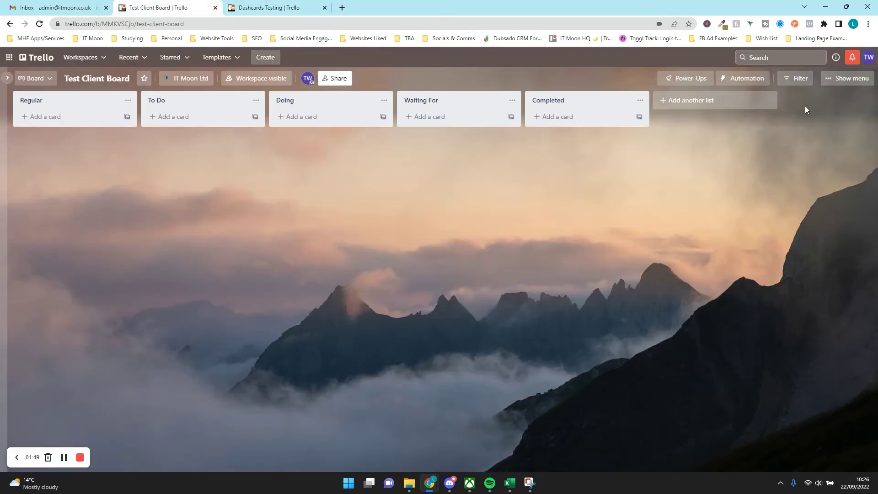
Create an automation rule on the Test Client Board, triggered when the green team-member label is added to a card.
left_click(735, 83)
left_click(745, 140)
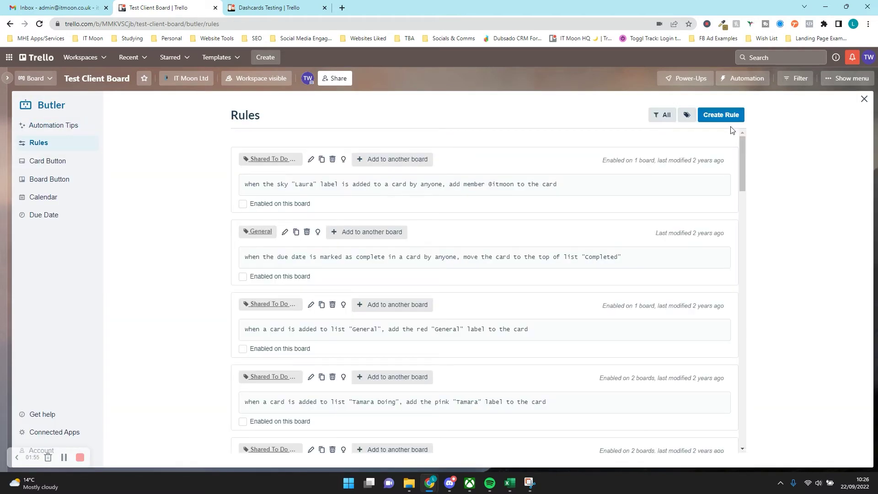
left_click(724, 116)
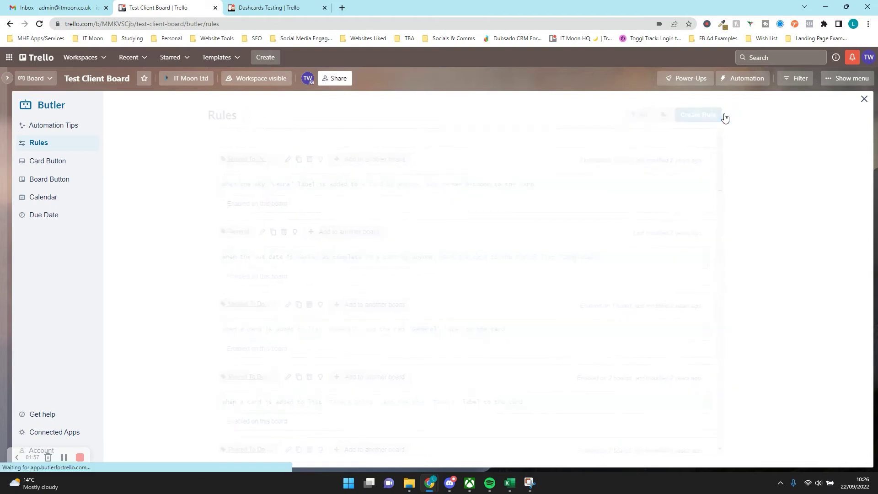
left_click(477, 199)
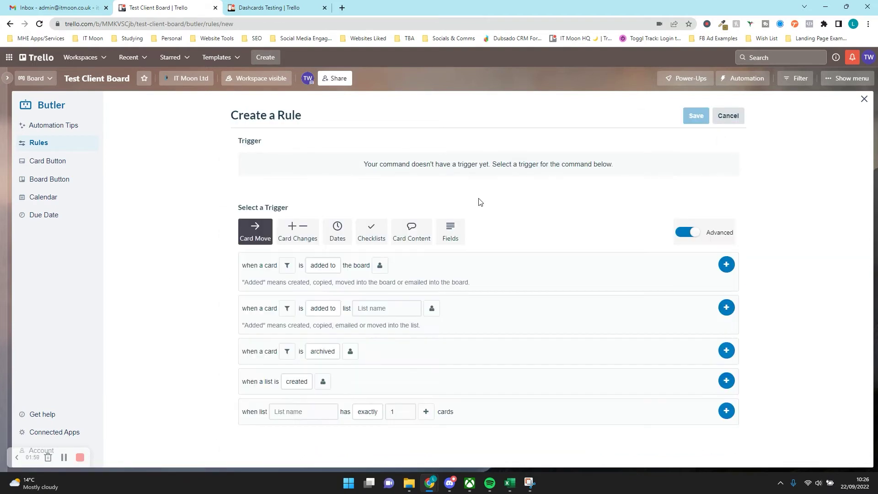
left_click(292, 238)
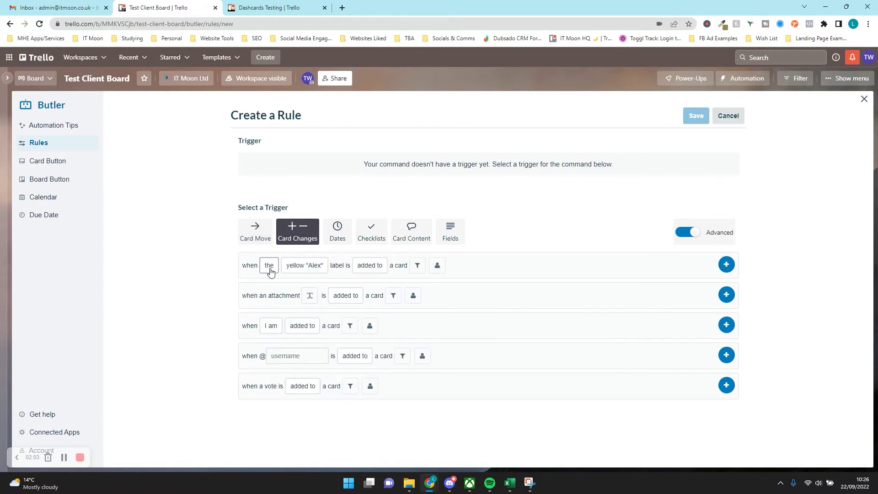
left_click(305, 265)
left_click(307, 322)
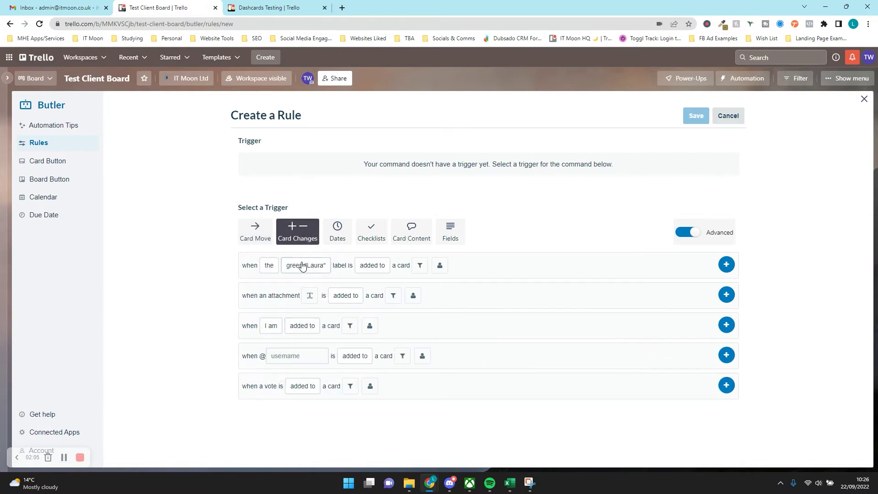
left_click(302, 266)
left_click(355, 270)
left_click(725, 266)
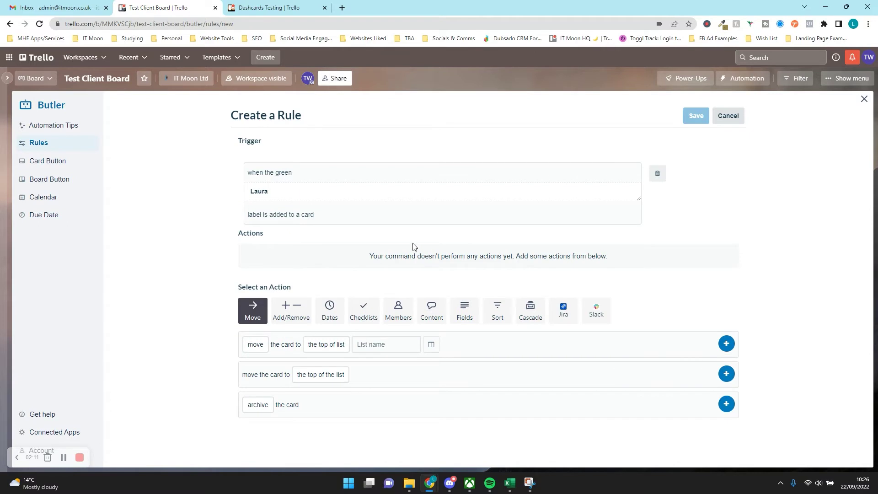
Set the rule's action to copy the card to the top of the green label's namesake list on board Dashcards Testing.
left_click(253, 348)
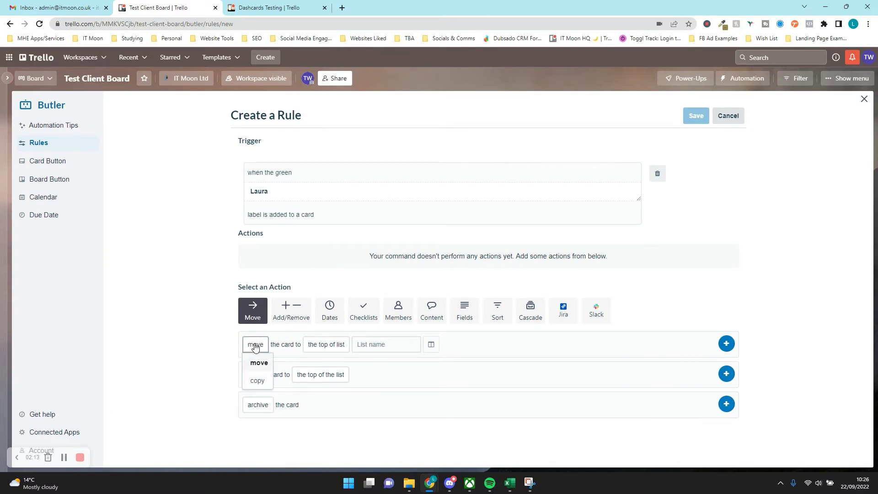
left_click(257, 379)
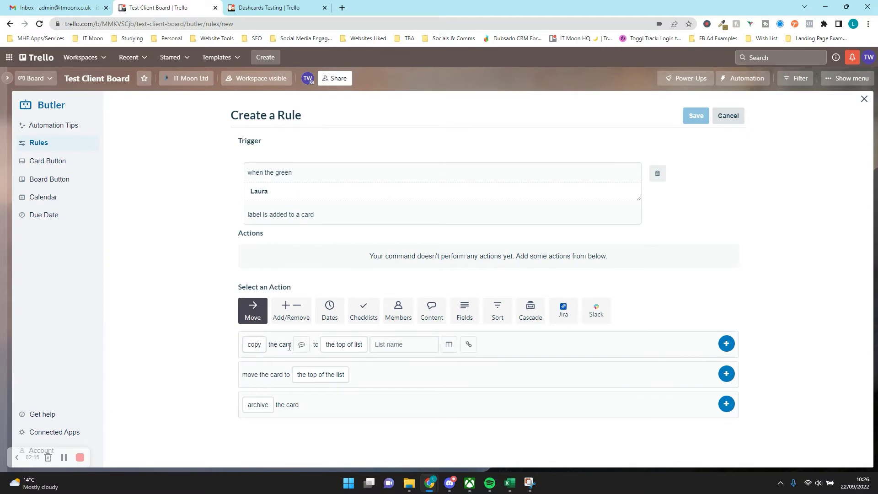
left_click(395, 348)
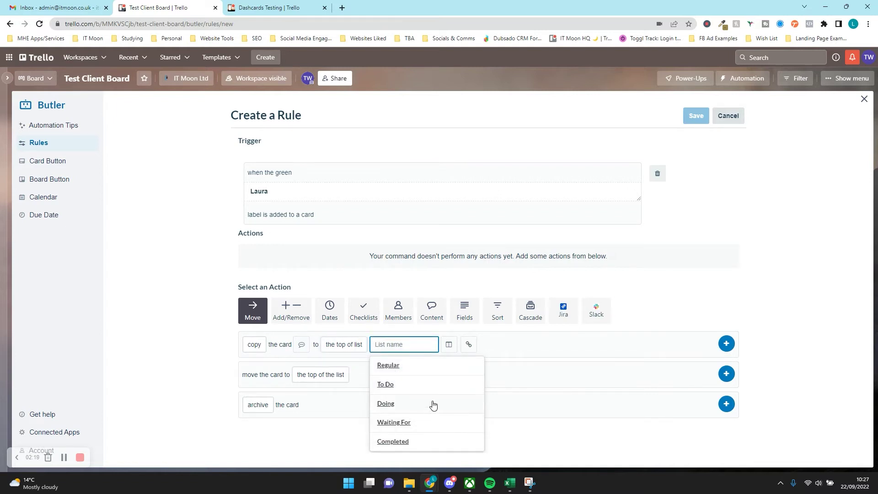
left_click(449, 345)
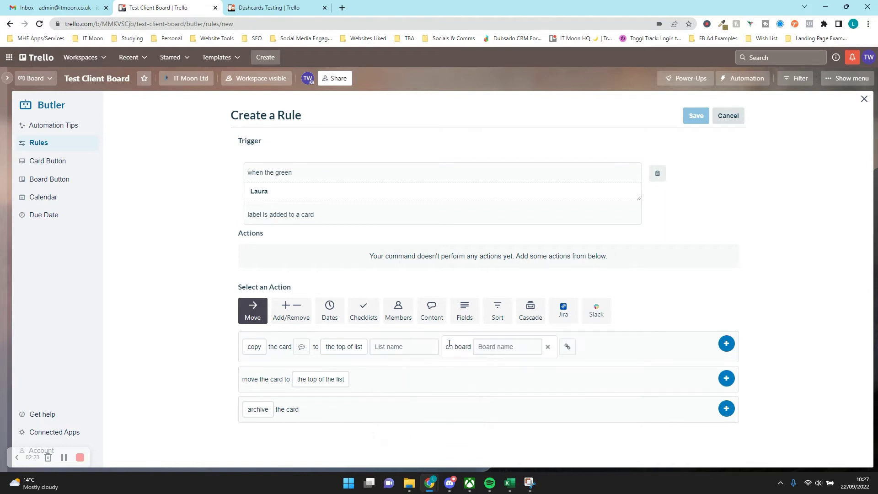
left_click(516, 348)
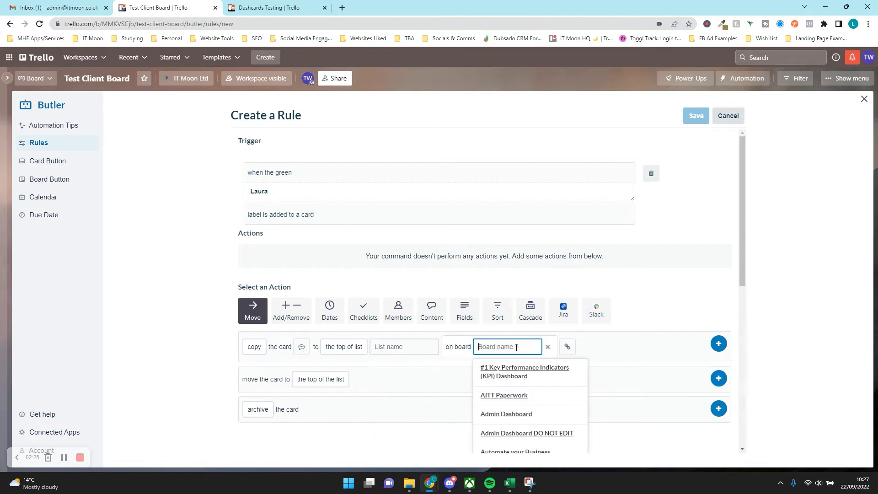
type("d")
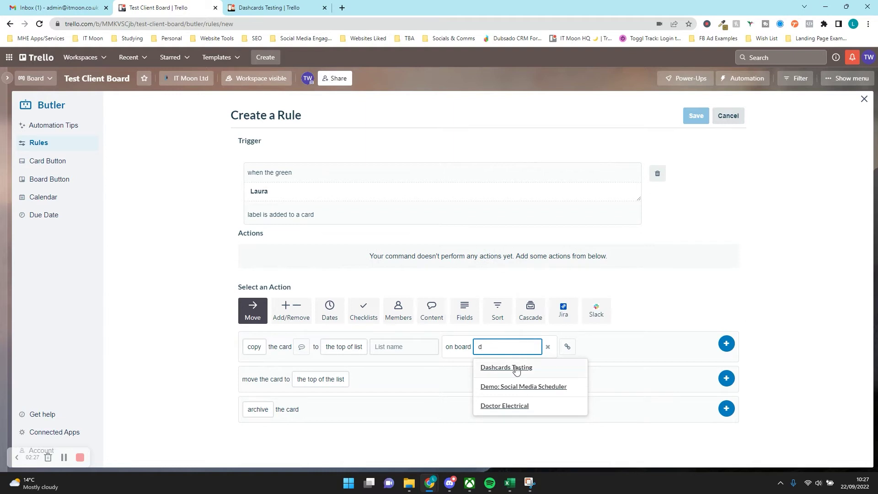
left_click(516, 370)
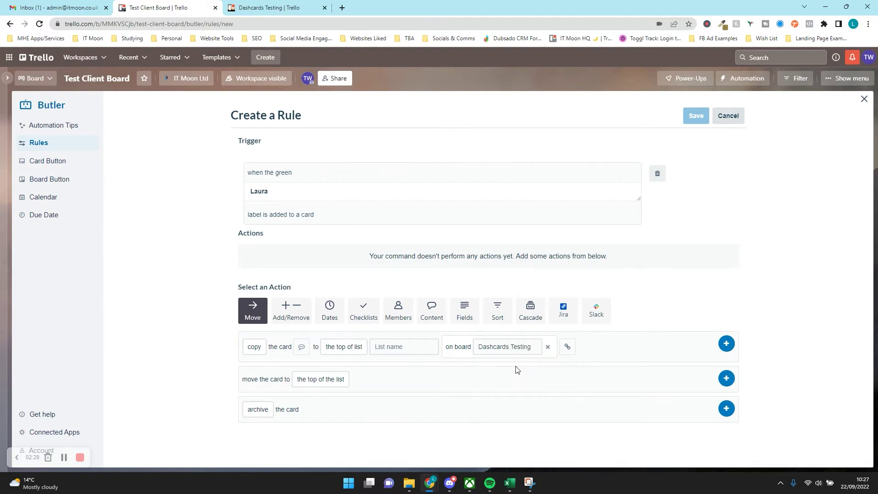
left_click(424, 352)
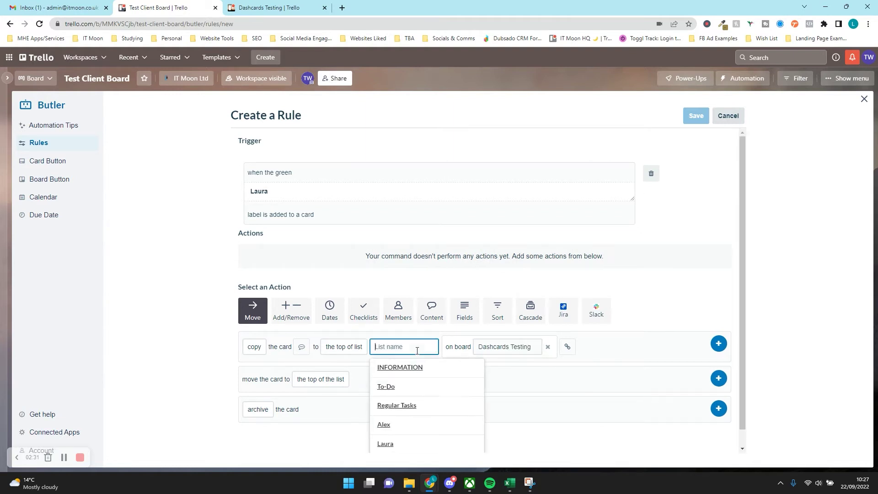
left_click(396, 445)
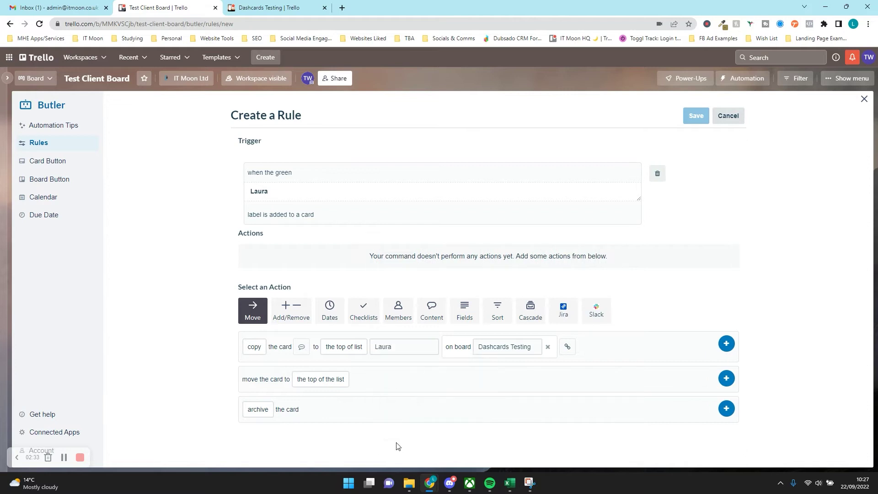
Include linking the cards together in the copy action, add it to the rule and save the rule.
left_click(253, 350)
left_click(286, 347)
left_click(347, 347)
left_click(398, 347)
left_click(568, 346)
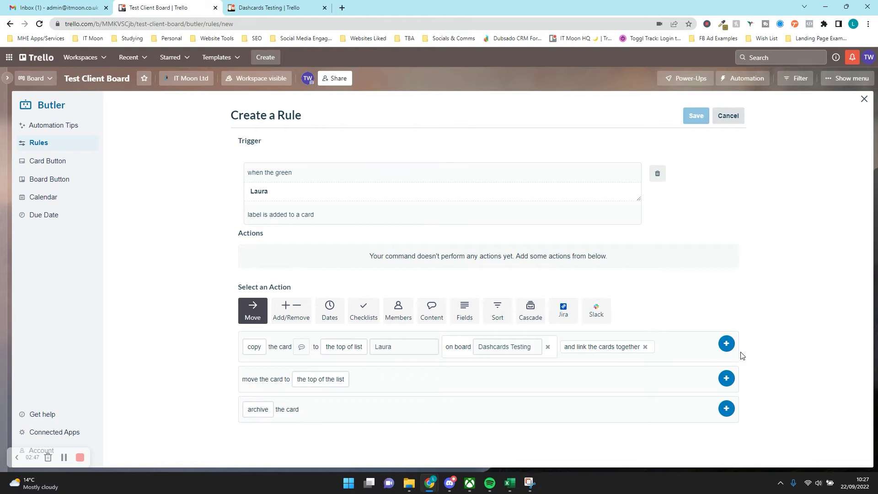
left_click(726, 344)
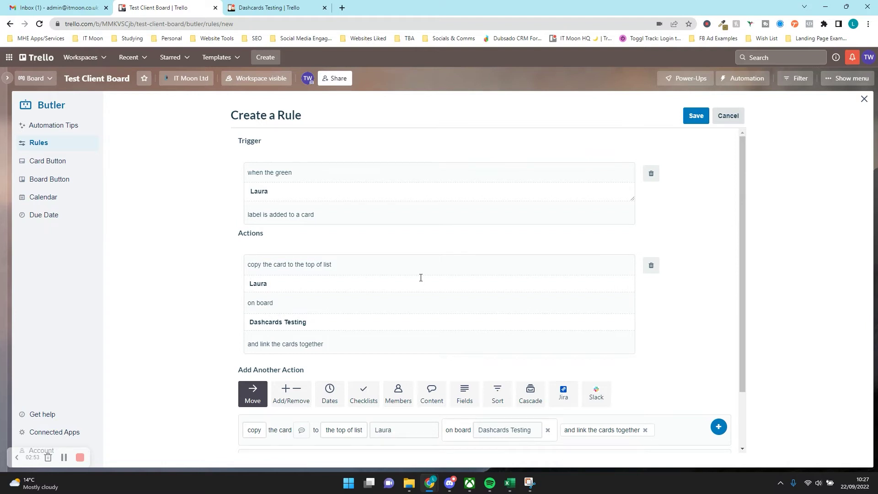
left_click(705, 114)
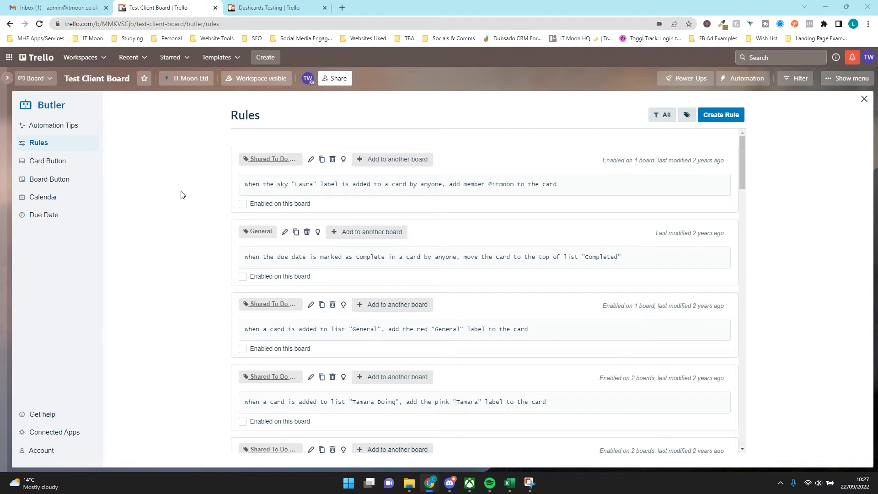
Create a new card button titled "Completed" for the Test Client Board.
left_click(37, 164)
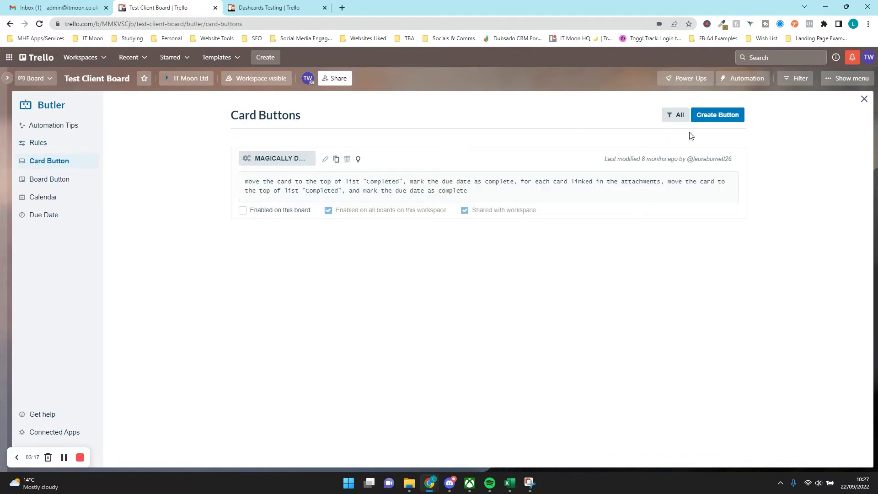
left_click(708, 119)
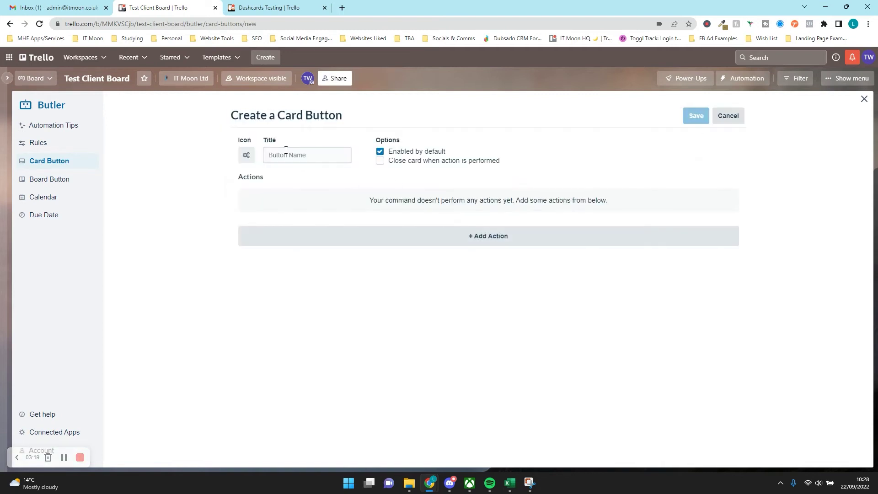
left_click(285, 154)
key("Caps_Lock")
type("C")
key("Caps_Lock")
type("ompleted")
Configure a button action that moves the card to the top of list "Completed", with no other board specified.
left_click(474, 246)
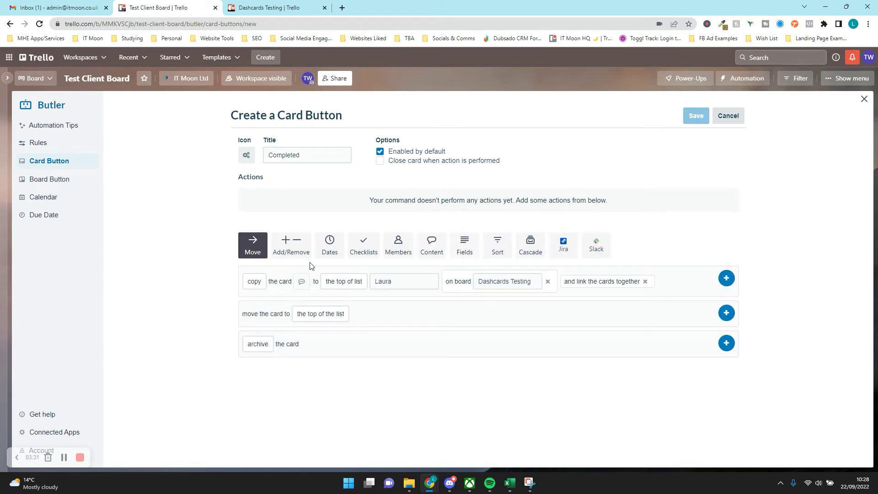
left_click(254, 281)
left_click(268, 296)
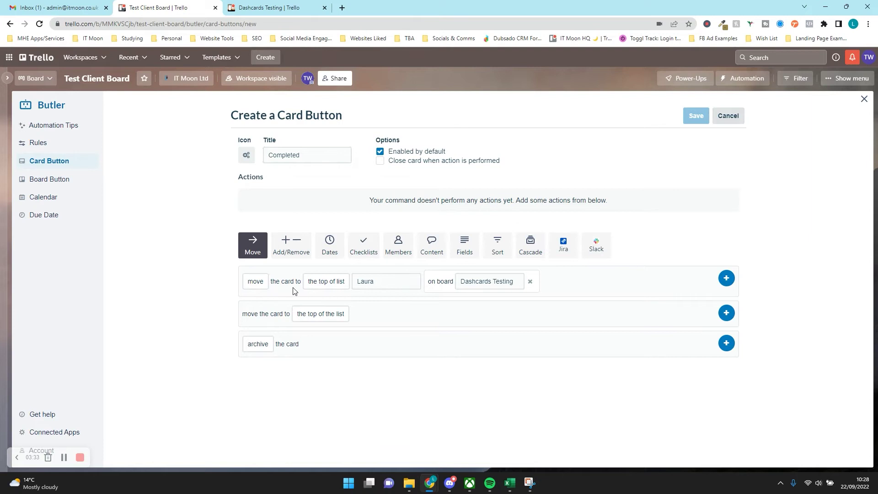
left_click(309, 285)
left_click(377, 284)
left_click(389, 403)
left_click(530, 281)
left_click(337, 280)
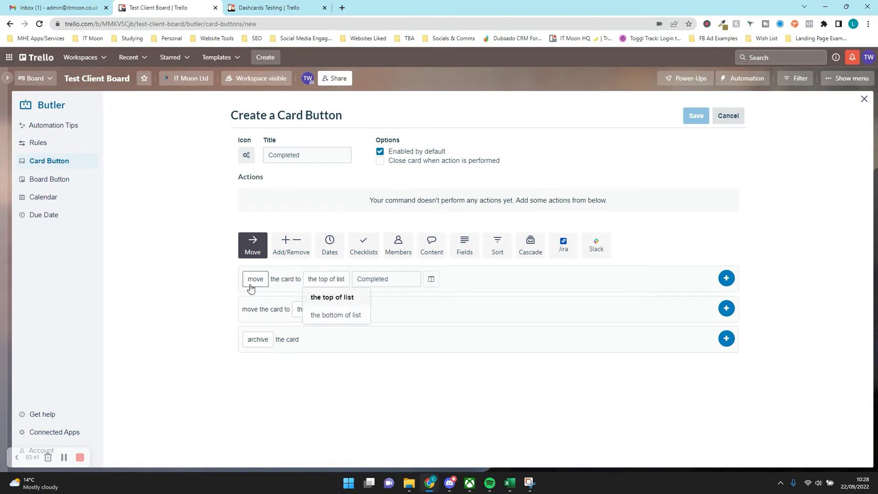
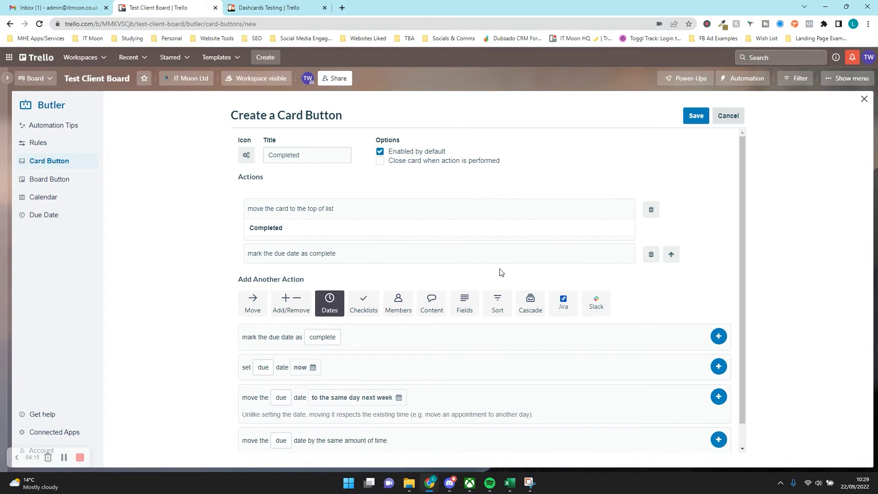
Add the cascade action "for each card linked in the attachments" to the Completed button.
left_click(528, 307)
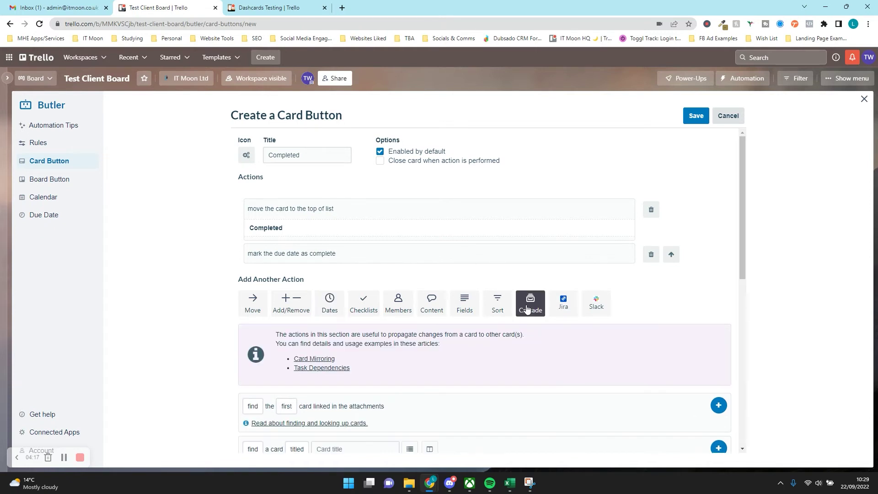
scroll(525, 308, "down", 5)
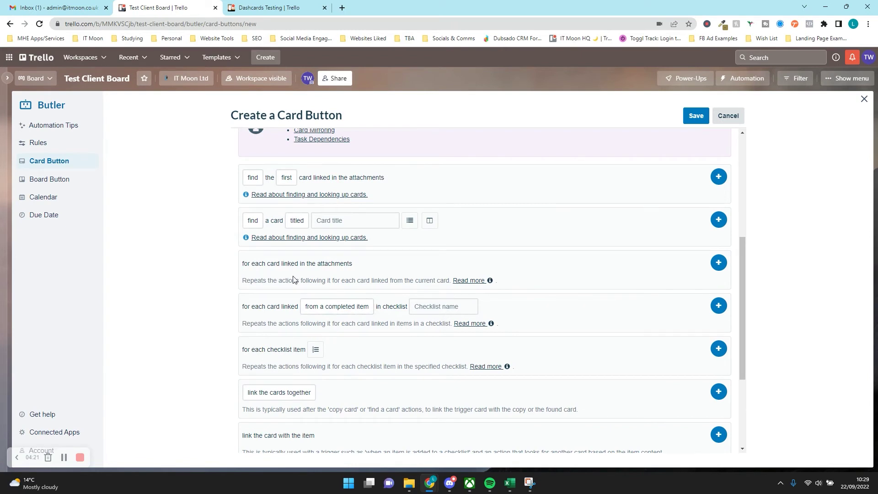
left_click(717, 264)
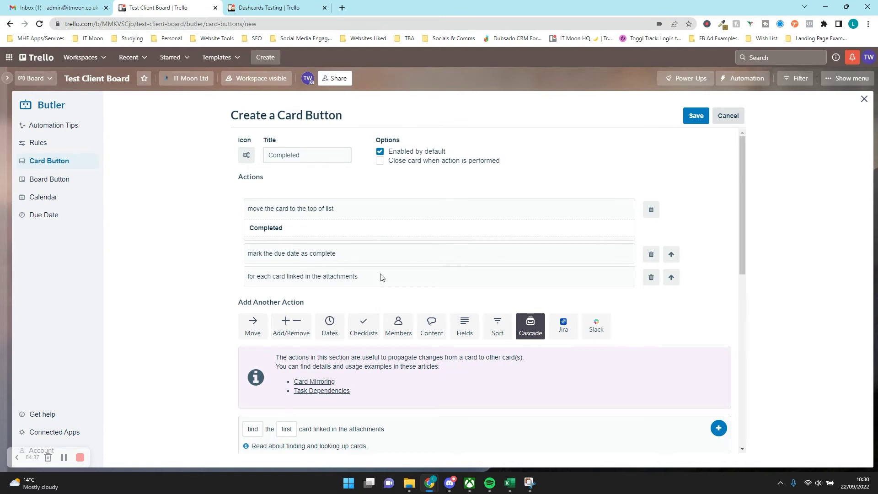
Add an action after the linked-cards loop that marks the due date as complete.
scroll(381, 277, "down", 2)
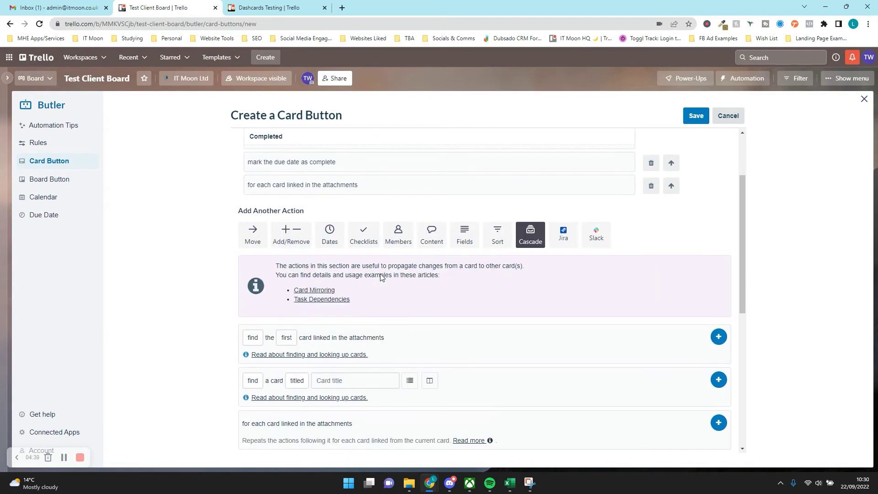
scroll(381, 277, "down", 2)
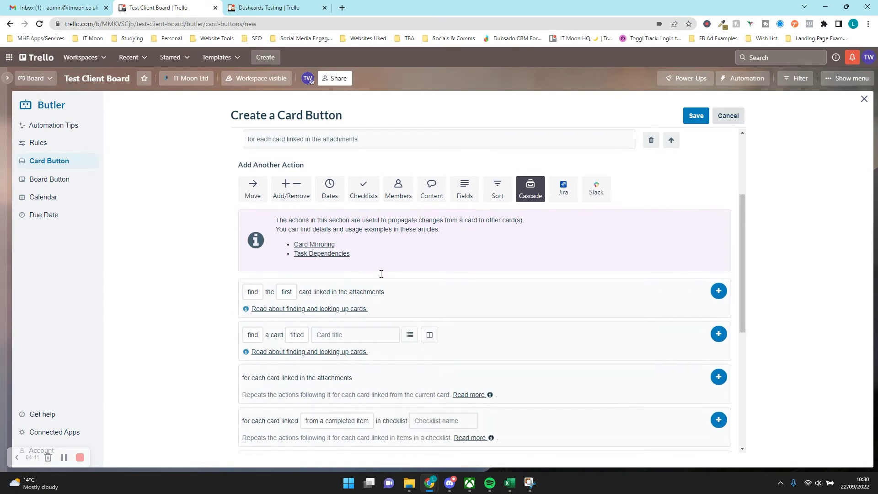
scroll(382, 274, "up", 3)
left_click(331, 278)
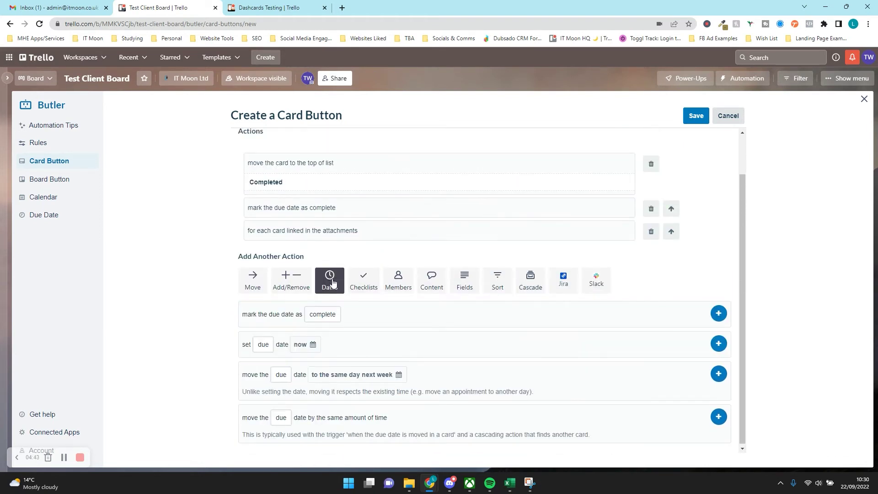
left_click(324, 317)
left_click(328, 333)
left_click(718, 313)
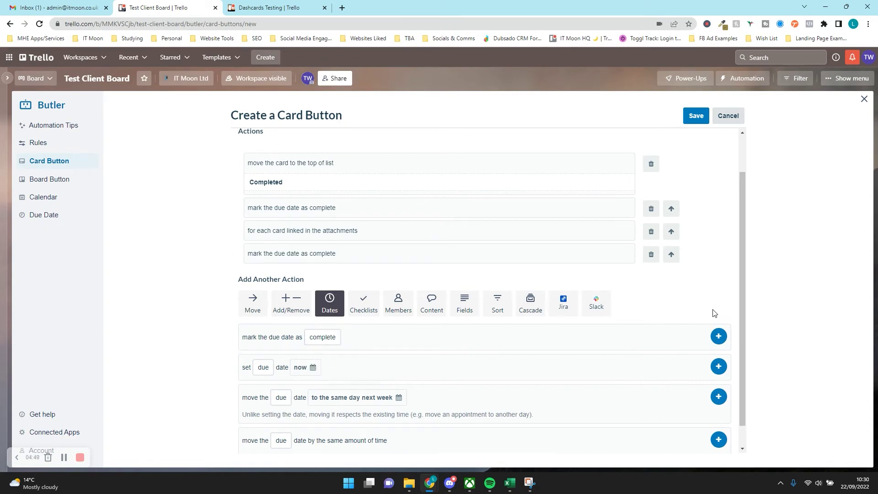
Add an action for the linked cards that moves the card to the top of list "Completed".
left_click(253, 303)
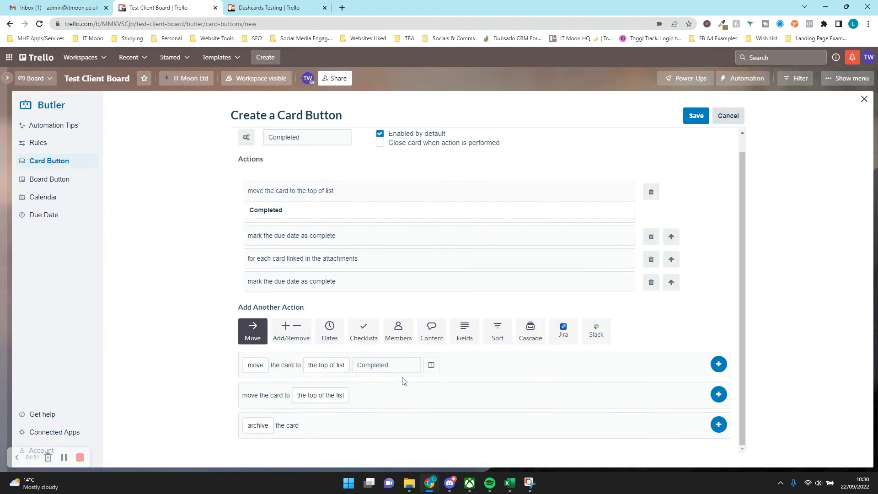
left_click(717, 364)
scroll(327, 288, "up", 1)
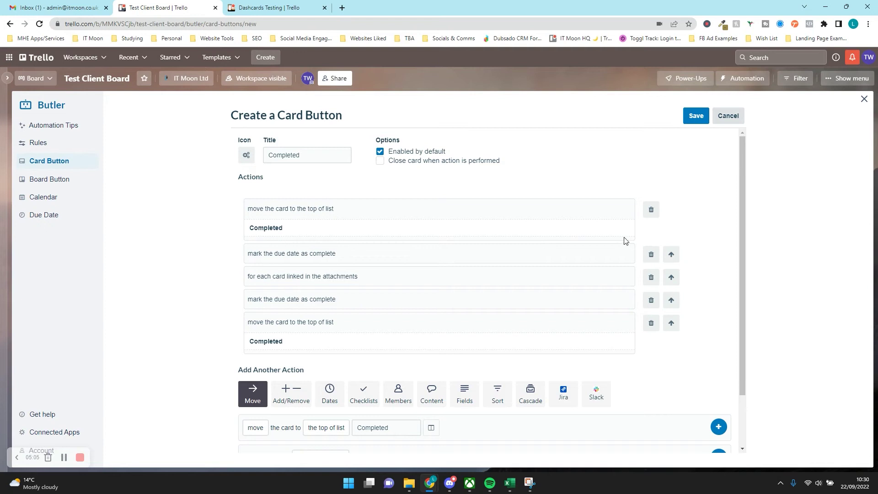
Save the Completed card button, enable it on all boards in this workspace, and return to the board.
left_click(702, 119)
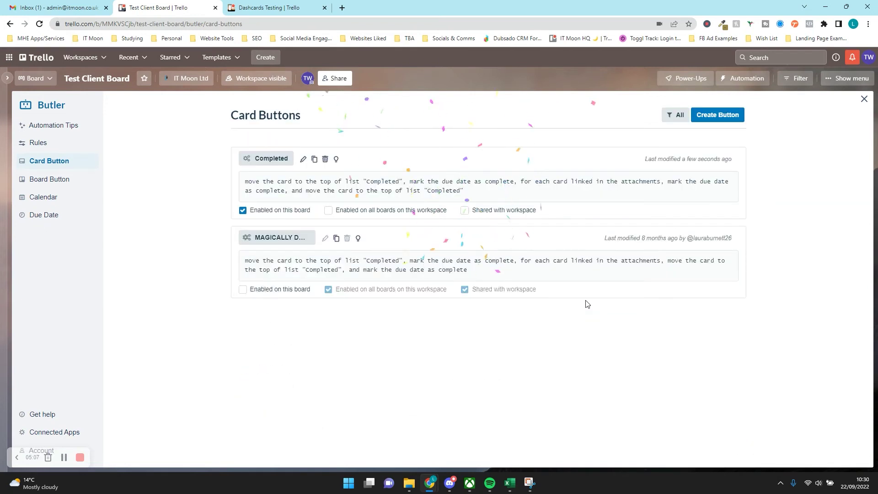
left_click(329, 211)
left_click(864, 102)
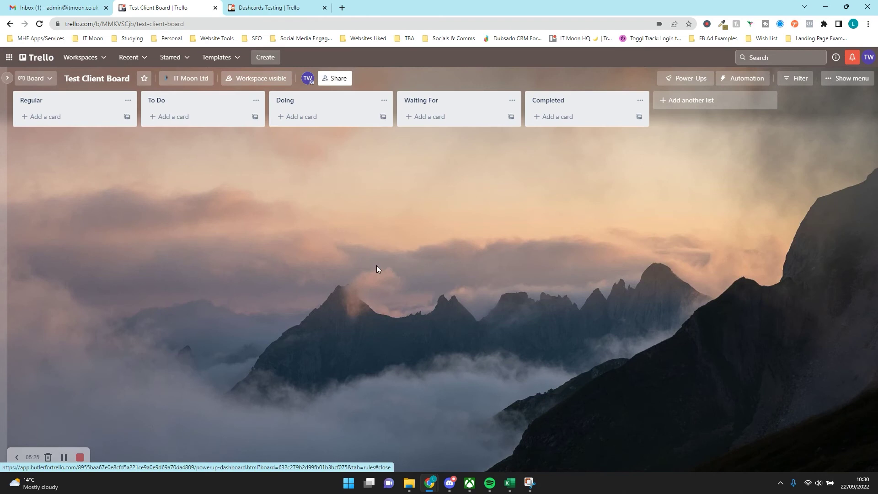
Add a card titled "Complete Onboarding Form" to the To Do list of the Test Client Board.
left_click(203, 105)
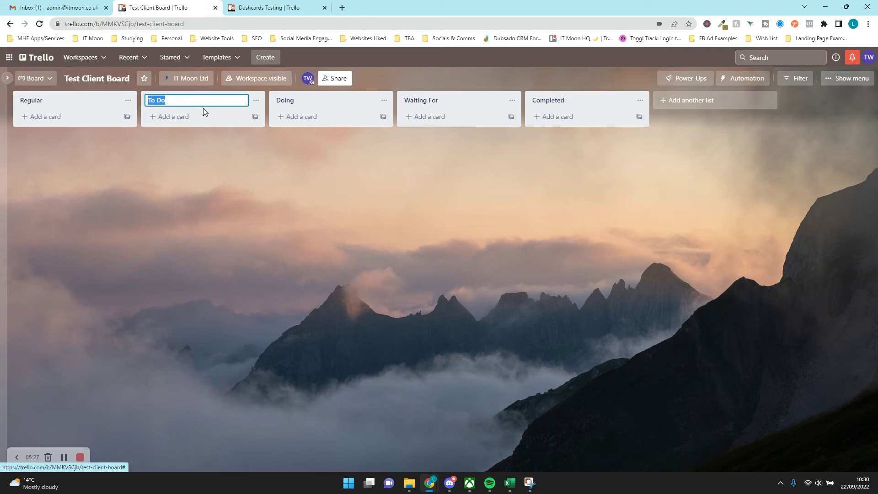
left_click(208, 116)
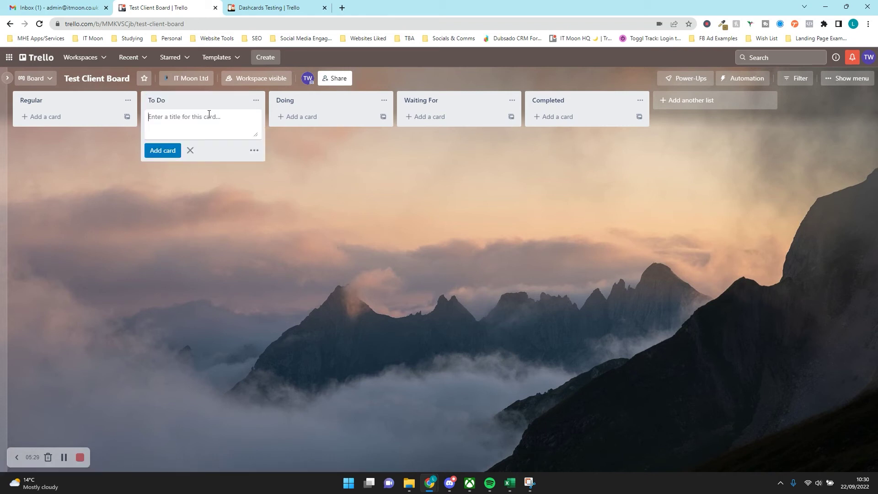
key("Caps_Lock")
type("U")
key("Caps_Lock")
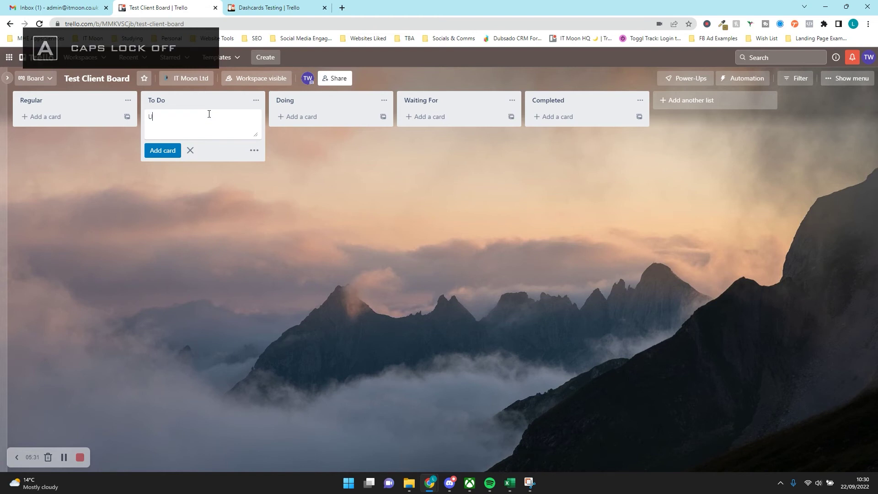
key("BackSpace")
key("Caps_Lock")
type("C")
key("Caps_Lock")
type("omplete")
key("Caps_Lock")
type("O")
key("Caps_Lock")
type("nboarding Form")
key("Return")
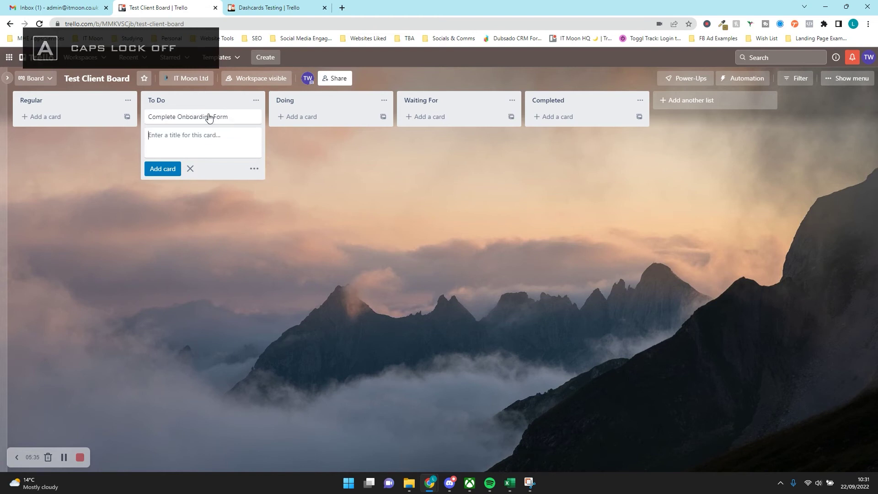
Give the Complete Onboarding Form card the description "This is what you need to do.".
left_click(209, 116)
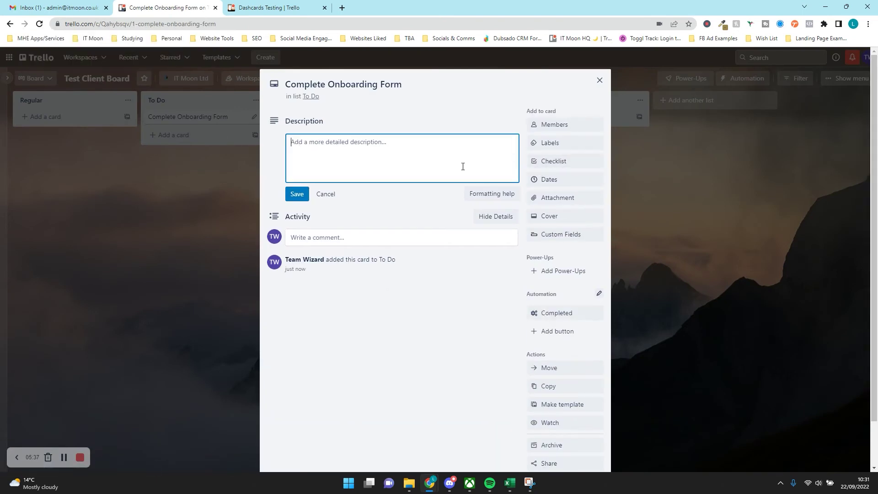
type("t")
key("BackSpace")
key("Caps_Lock")
type("T")
key("Caps_Lock")
type("his is what you nee")
left_click(299, 196)
Add a checklist named "Test" to the card with the items 23, 232 and 1321.
left_click(556, 161)
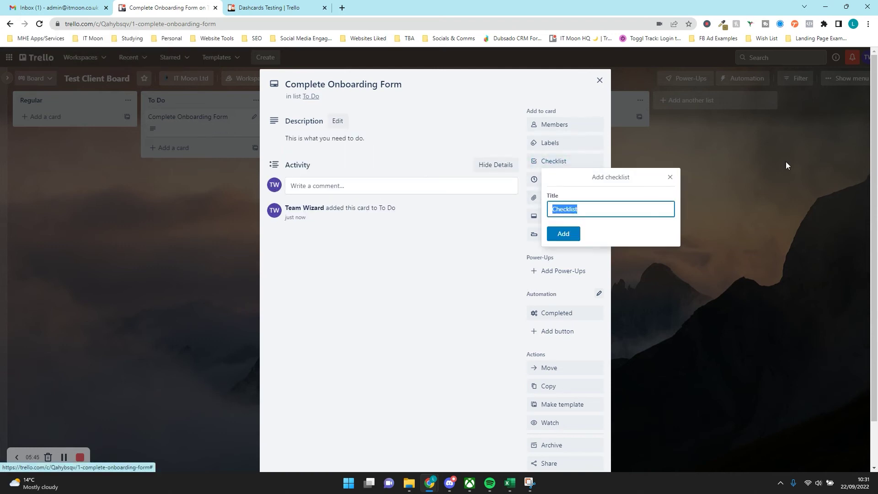
key("Caps_Lock")
type("T")
key("Caps_Lock")
type("est")
key("Return")
type("2")
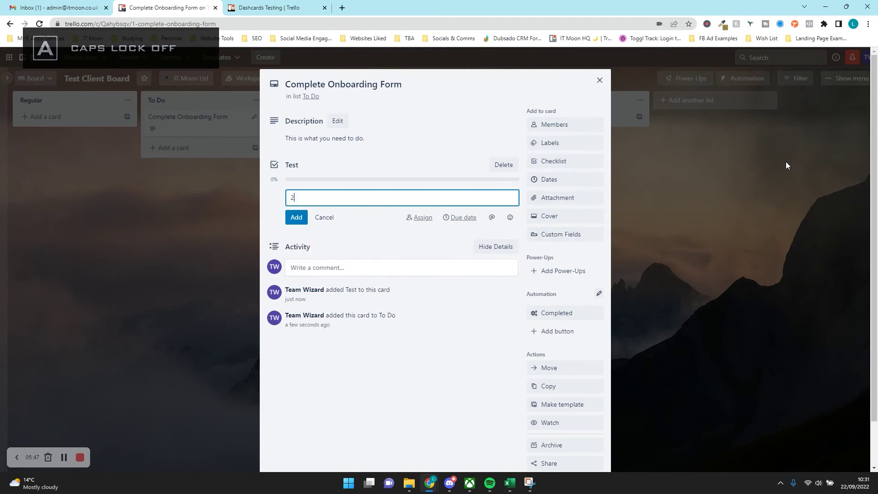
type("3")
key("Return")
type("232")
key("Return")
type("1321")
key("Return")
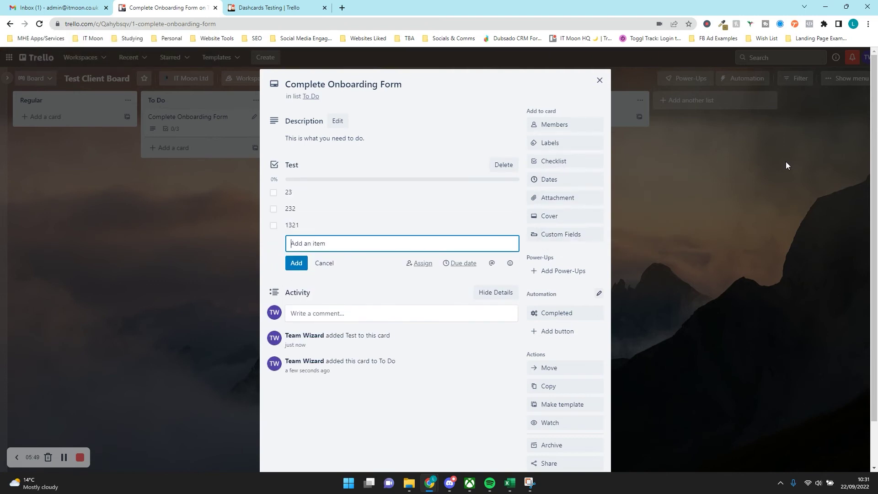
Set the card's due date to 30 September 2022 at 10:31.
left_click(572, 179)
left_click(615, 198)
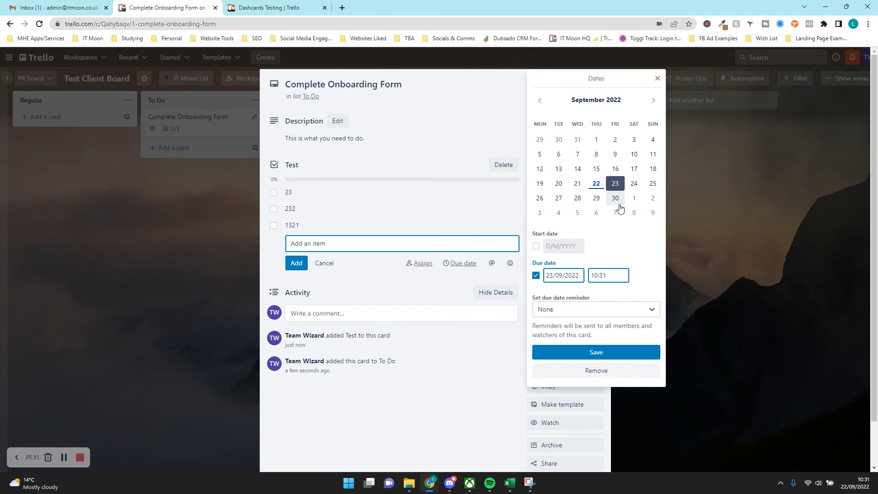
left_click(608, 352)
left_click(463, 388)
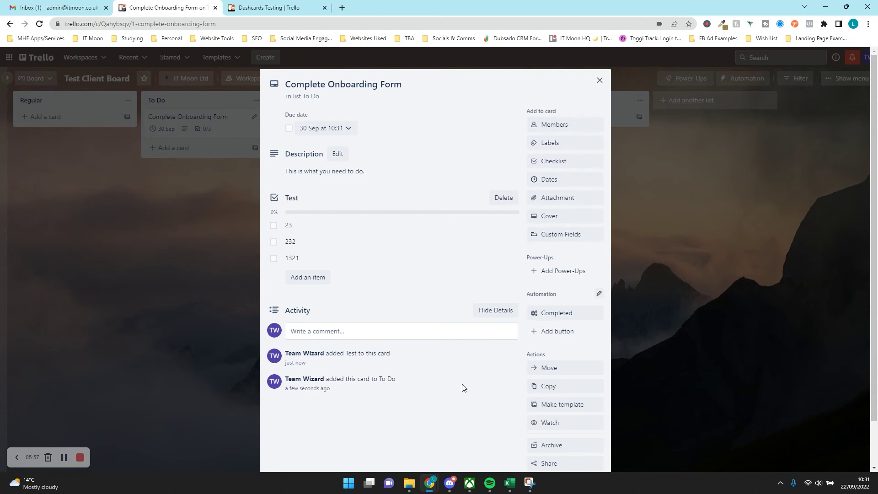
Apply the green label to the Complete Onboarding Form card and check its Trello attachments section.
left_click(543, 146)
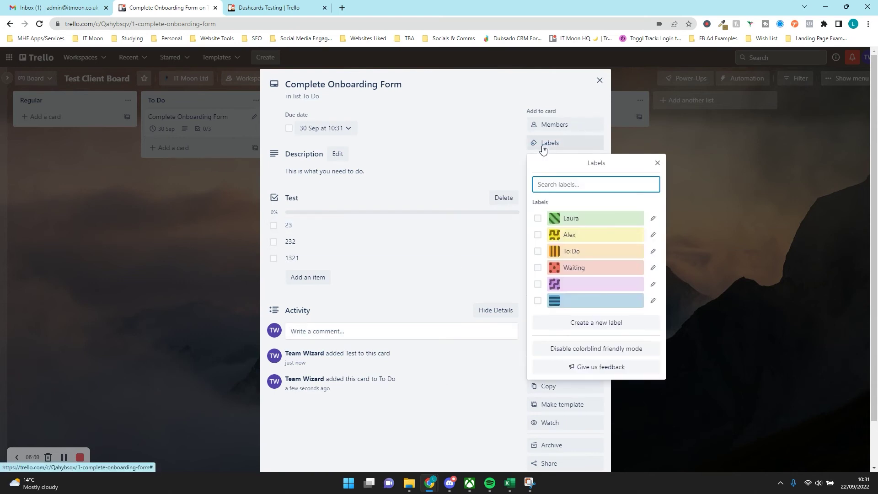
left_click(571, 218)
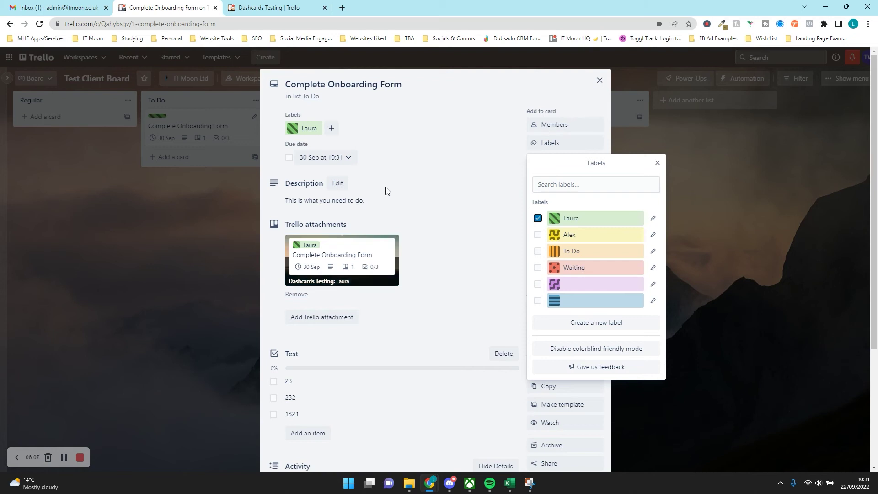
triple_click(296, 225)
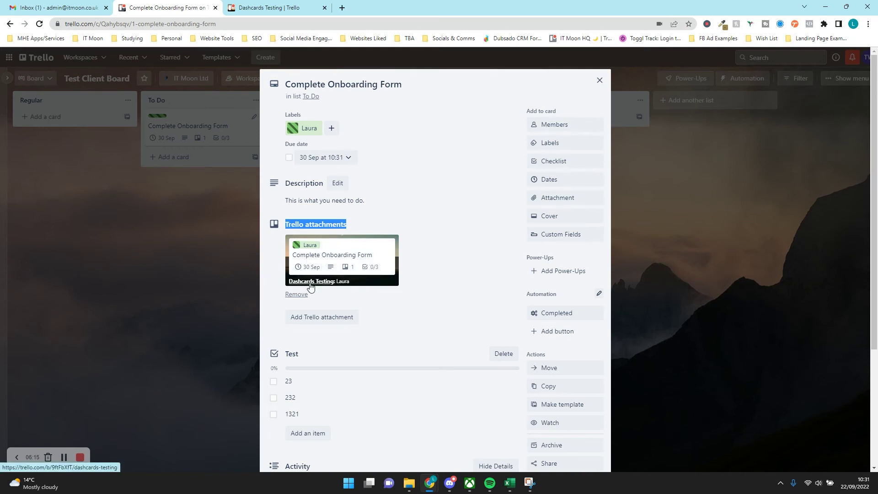
On the Dashcards Testing board, add the line "Add info here" to the description of the copied Complete Onboarding Form card.
left_click(280, 6)
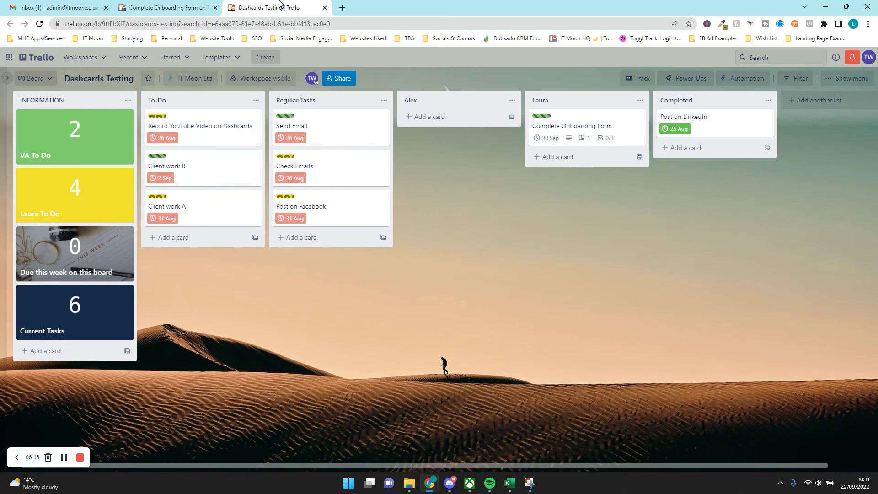
left_click(551, 123)
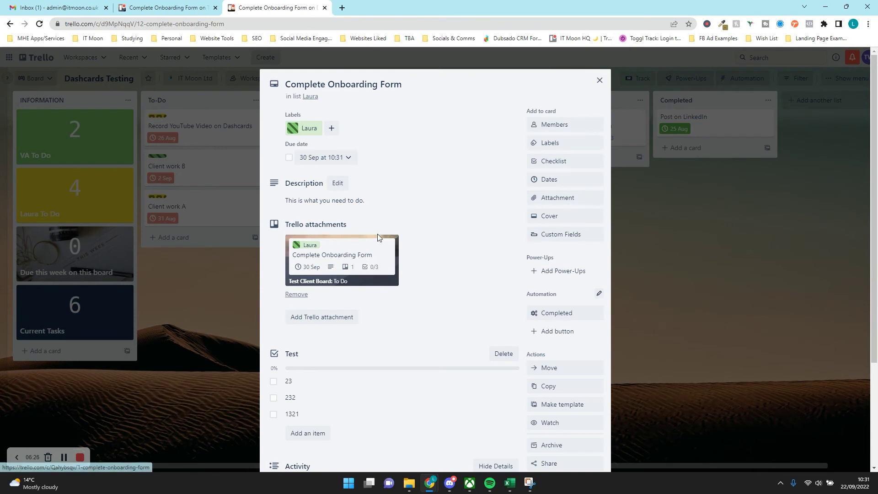
left_click(388, 200)
left_click(393, 207)
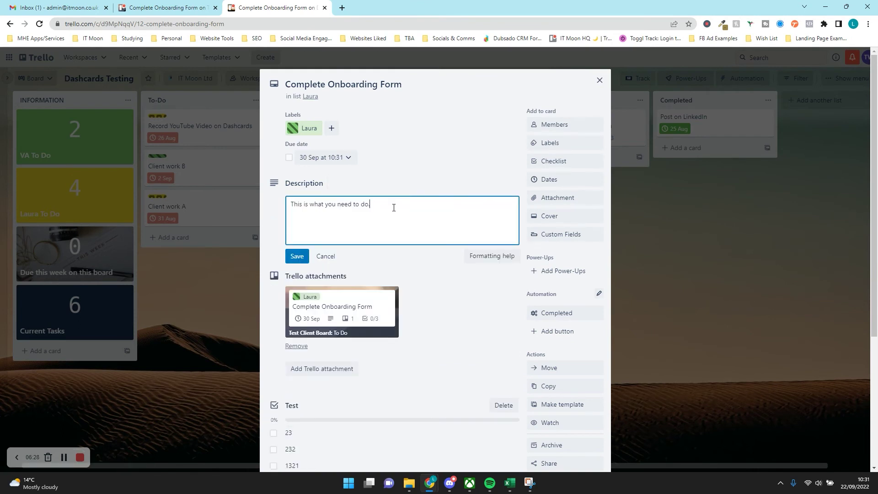
type("A")
key("Caps_Lock")
type("dd info her")
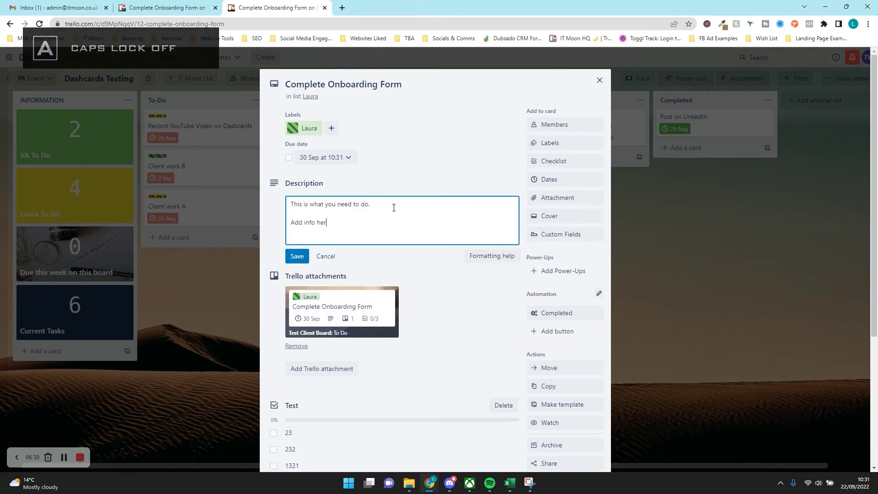
type("e")
key("Return")
left_click(301, 259)
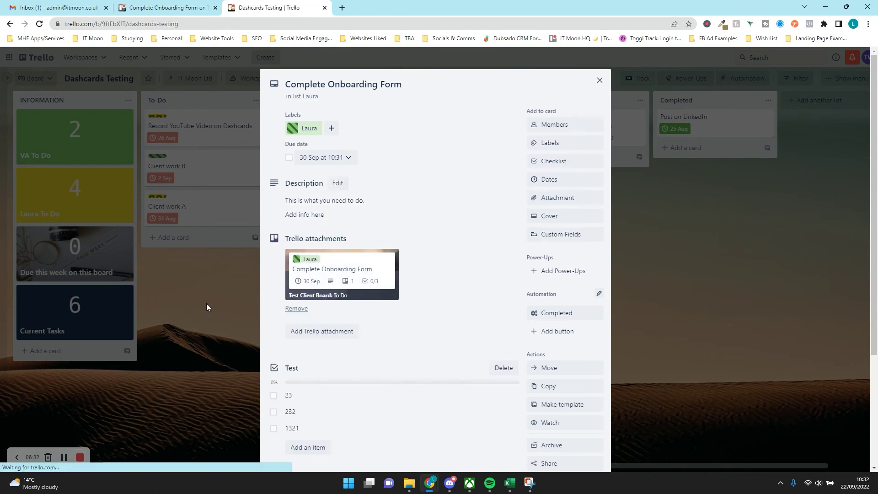
left_click(207, 303)
Reload the Test Client Board and reopen the original Complete Onboarding Form card to check its description.
key("ctrl+shift+Tab")
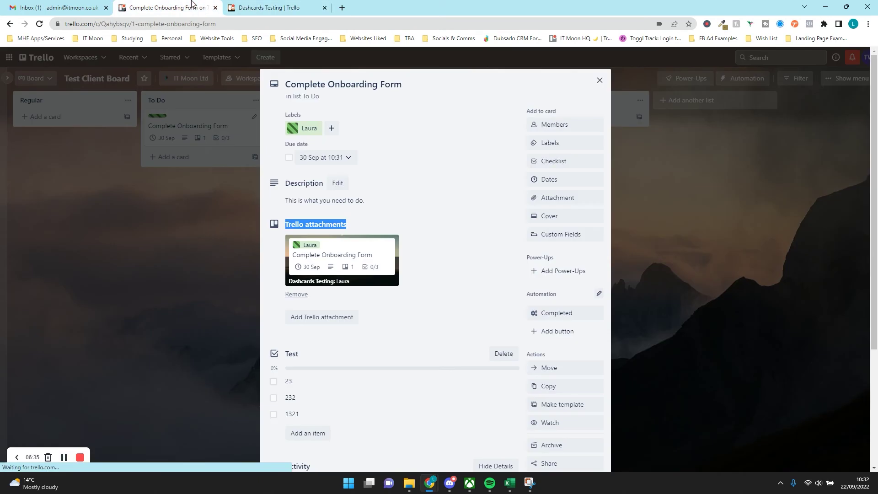
left_click(189, 229)
left_click(219, 24)
key("Return")
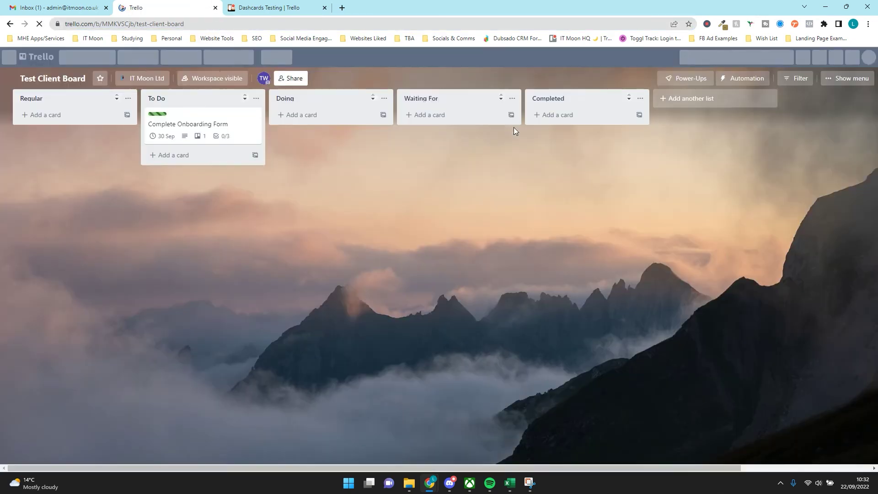
left_click(172, 121)
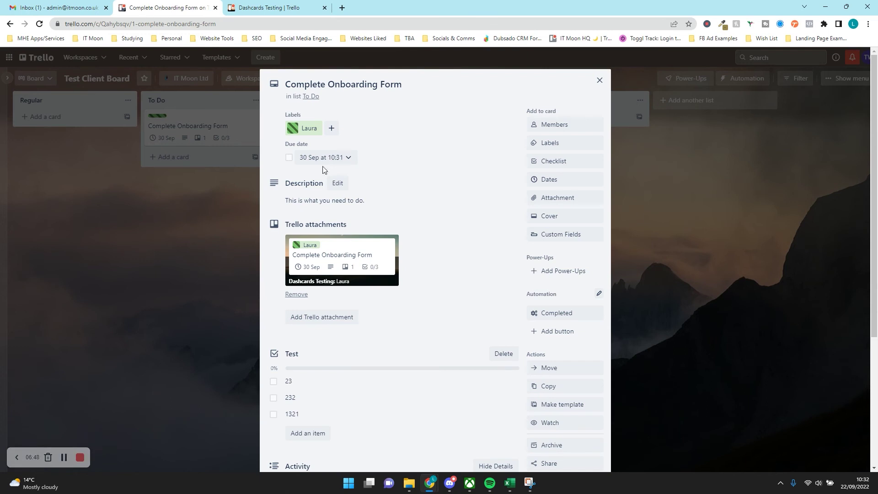
Open the copied card on the Dashcards Testing board and view its attached Test Client Board card in a new tab.
left_click(268, 5)
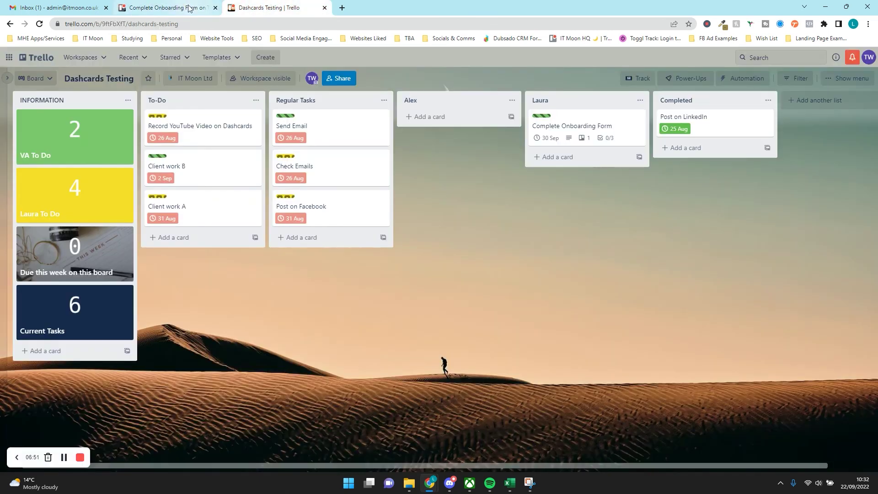
left_click(213, 4)
left_click(194, 130)
left_click(270, 8)
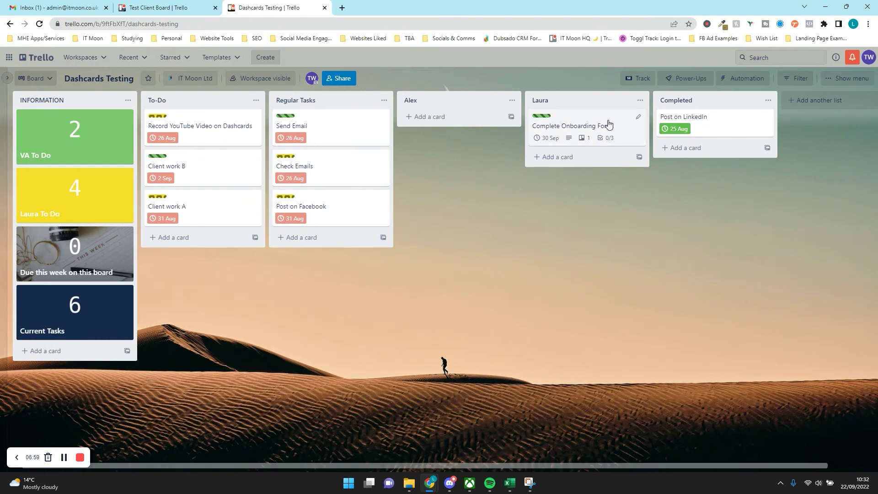
left_click(573, 131)
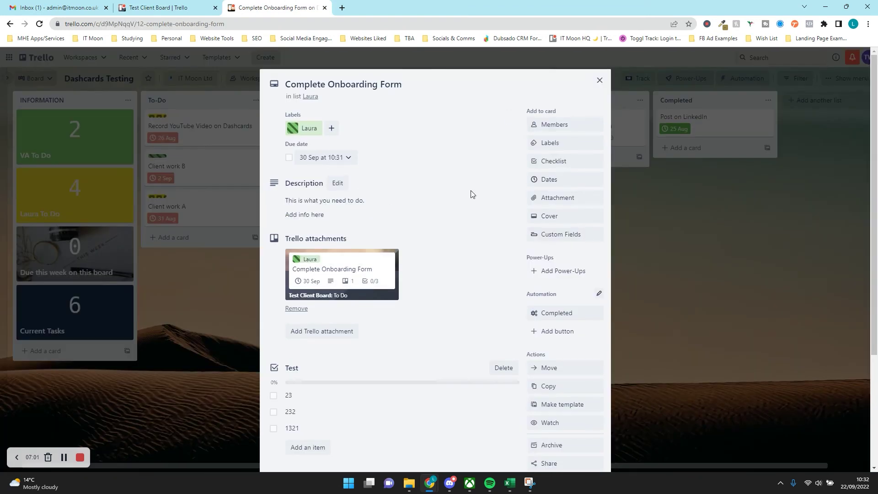
right_click(309, 265)
left_click(334, 271)
left_click(365, 5)
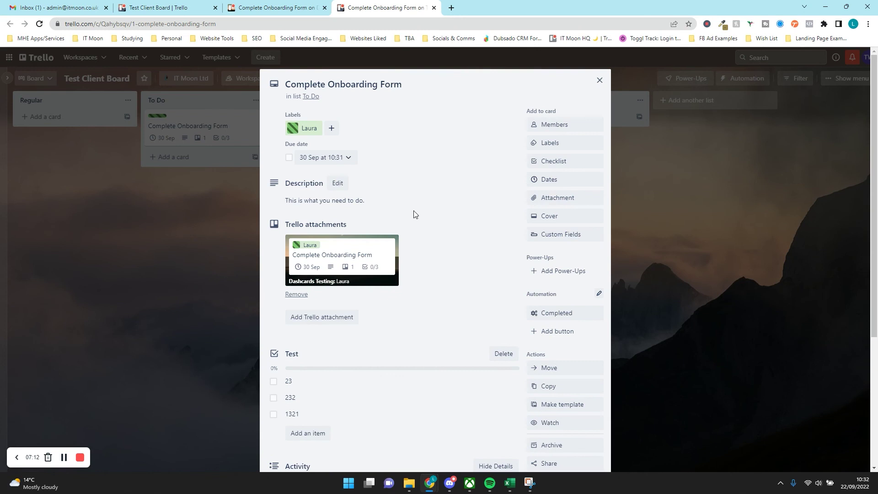
Review the copied card on Dashcards Testing, and compare where the linked cards sit on both boards.
left_click(318, 6)
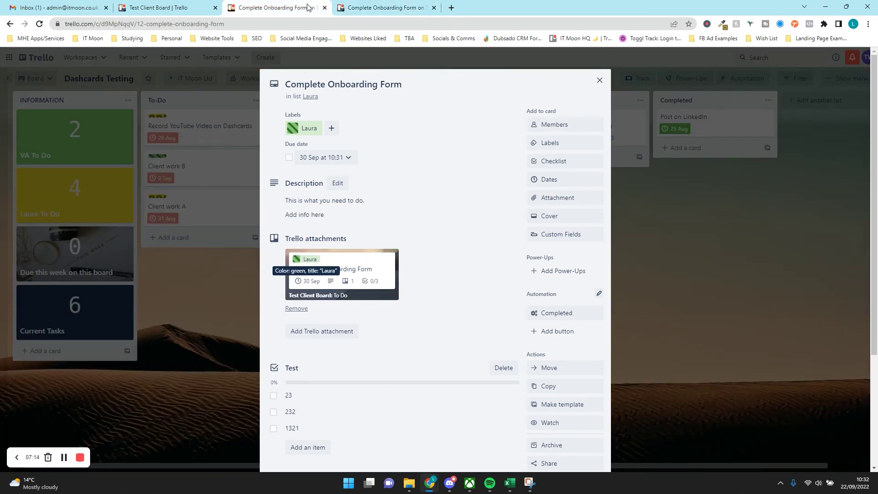
left_click(695, 290)
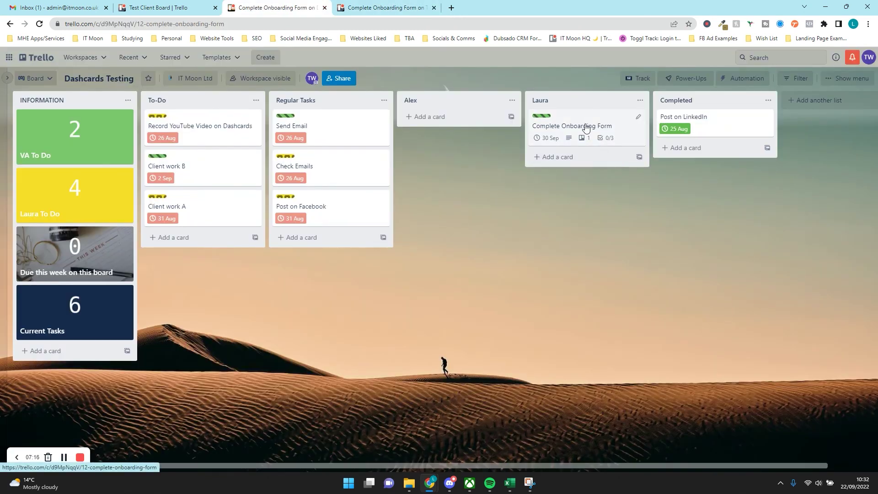
left_click(582, 132)
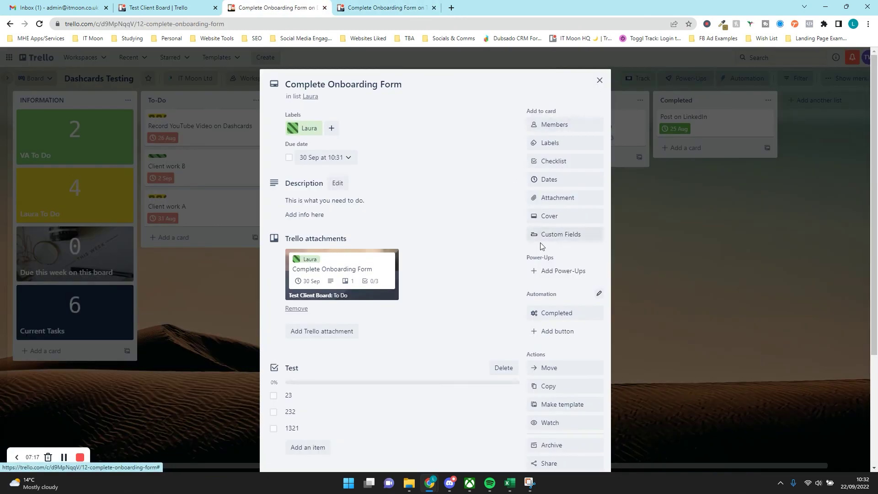
left_click(693, 305)
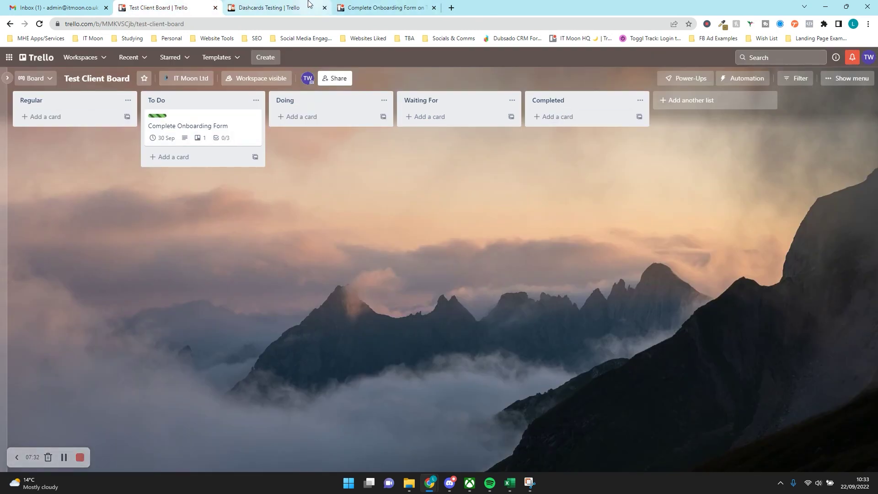
left_click(292, 8)
left_click(167, 7)
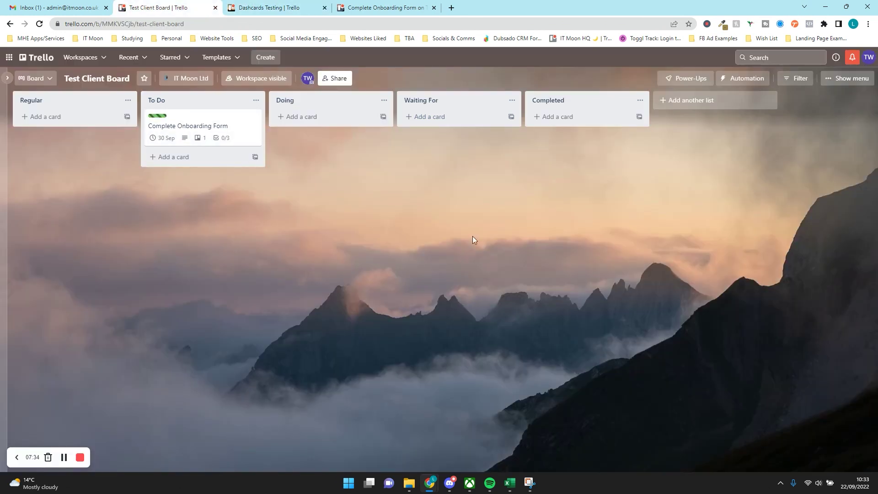
left_click(270, 8)
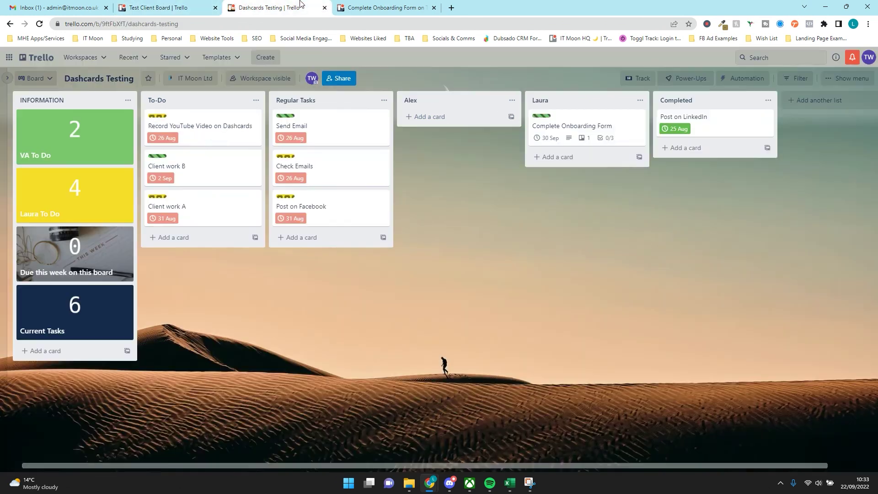
Run the Completed automation on the copied Complete Onboarding Form card in Dashcards Testing and return to the board.
left_click(574, 123)
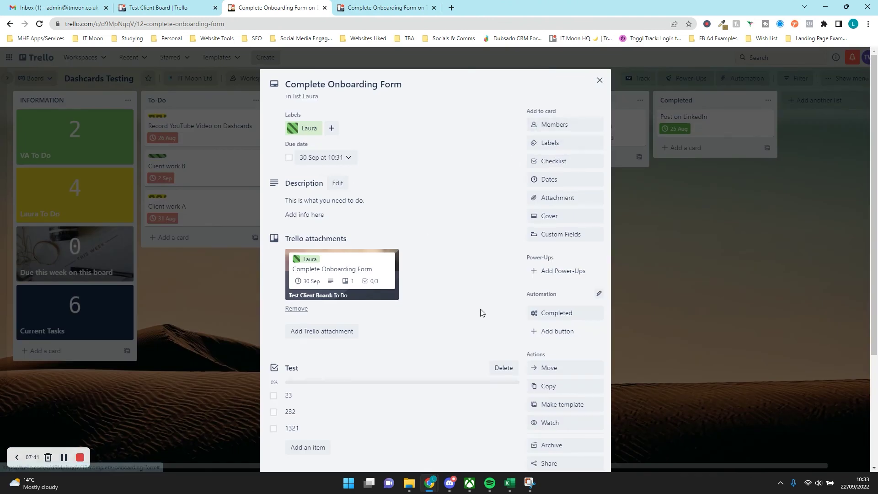
left_click(530, 314)
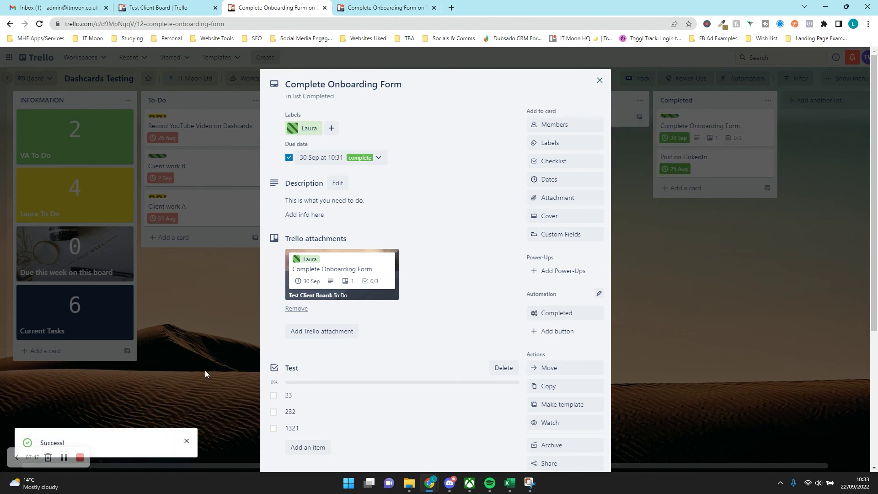
left_click(215, 321)
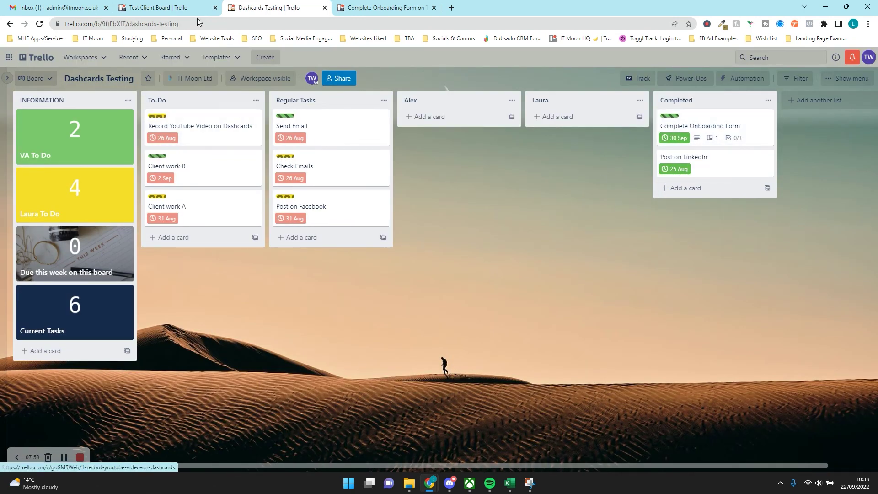
Compare the Completed lists on Test Client Board and Dashcards Testing to check the linked cards on both boards.
left_click(162, 7)
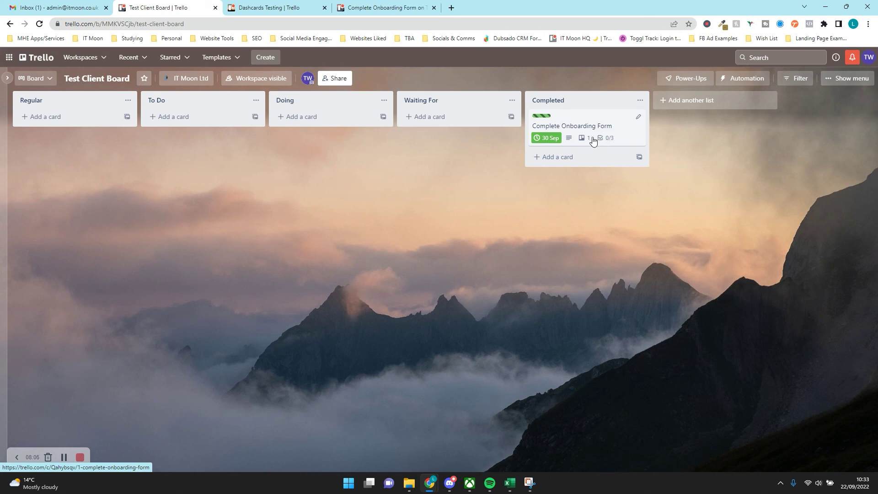
key("ctrl+Tab")
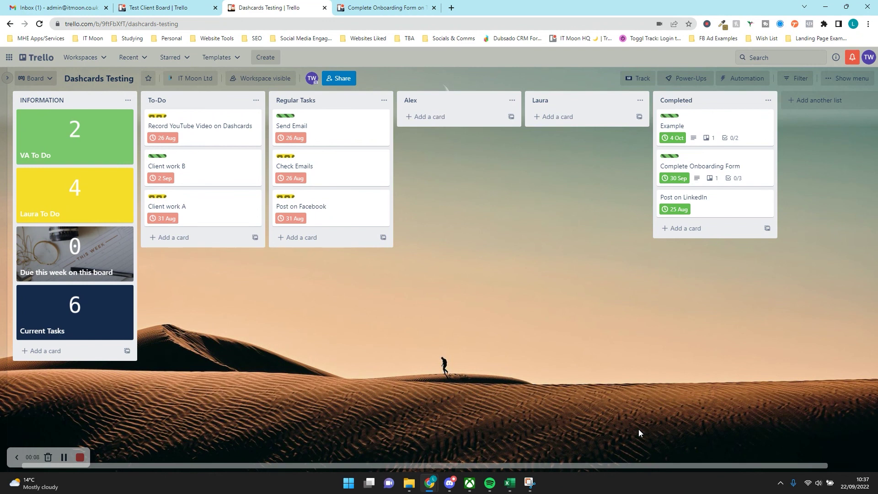
left_click(183, 7)
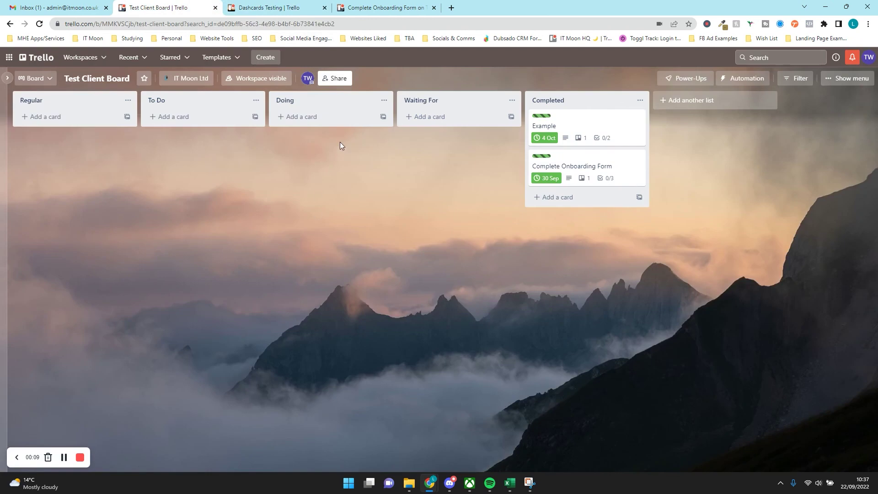
left_click(271, 7)
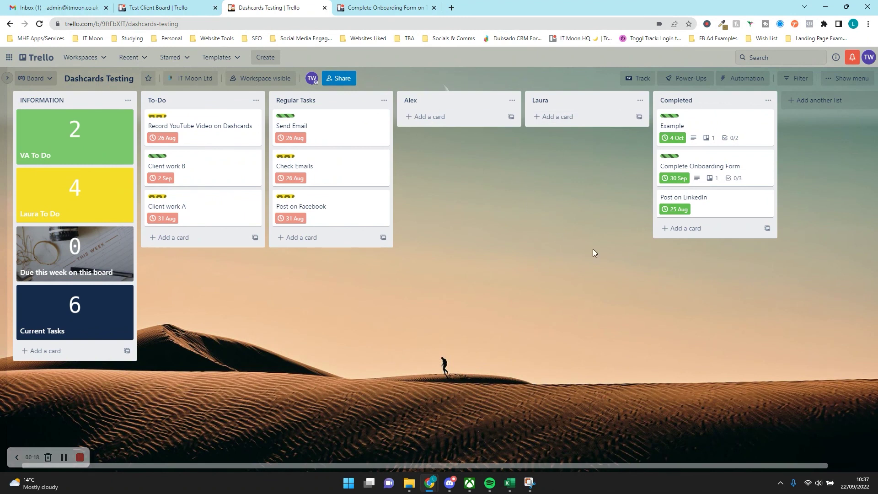
left_click(192, 7)
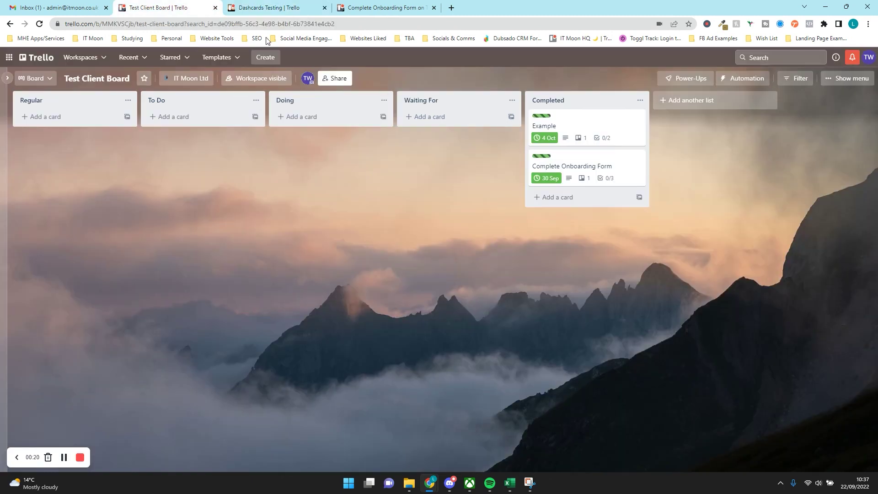
left_click(270, 8)
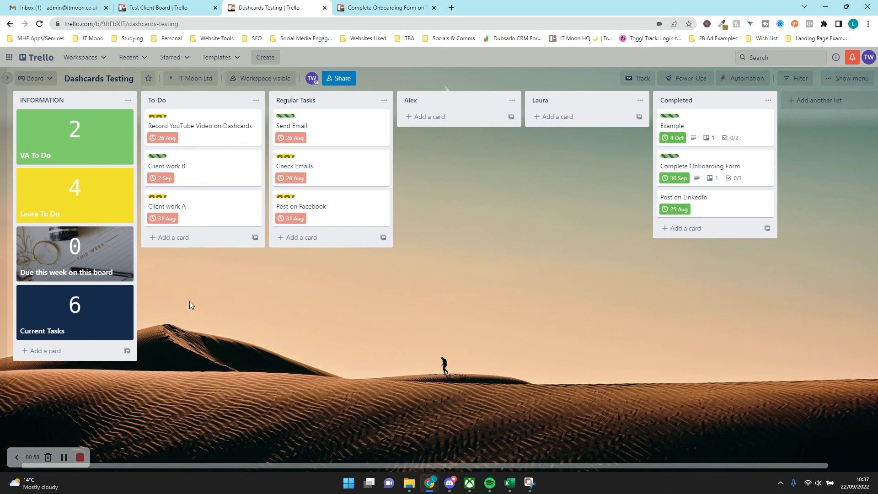
left_click(79, 459)
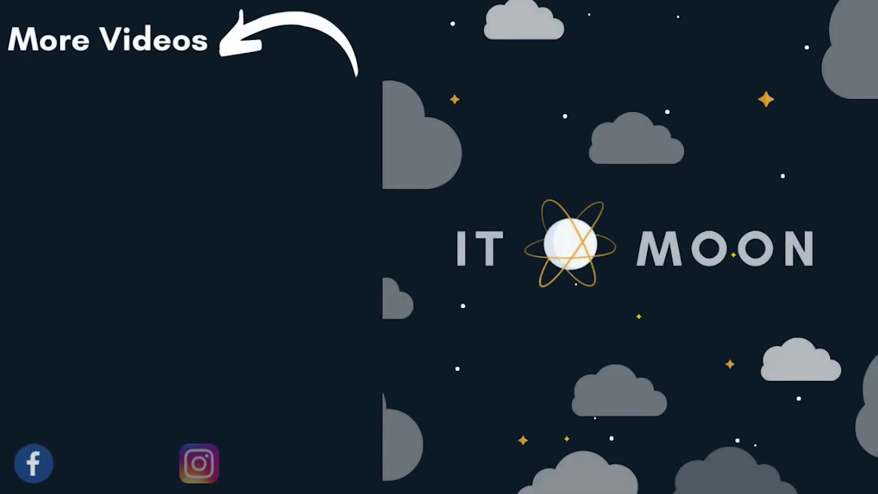